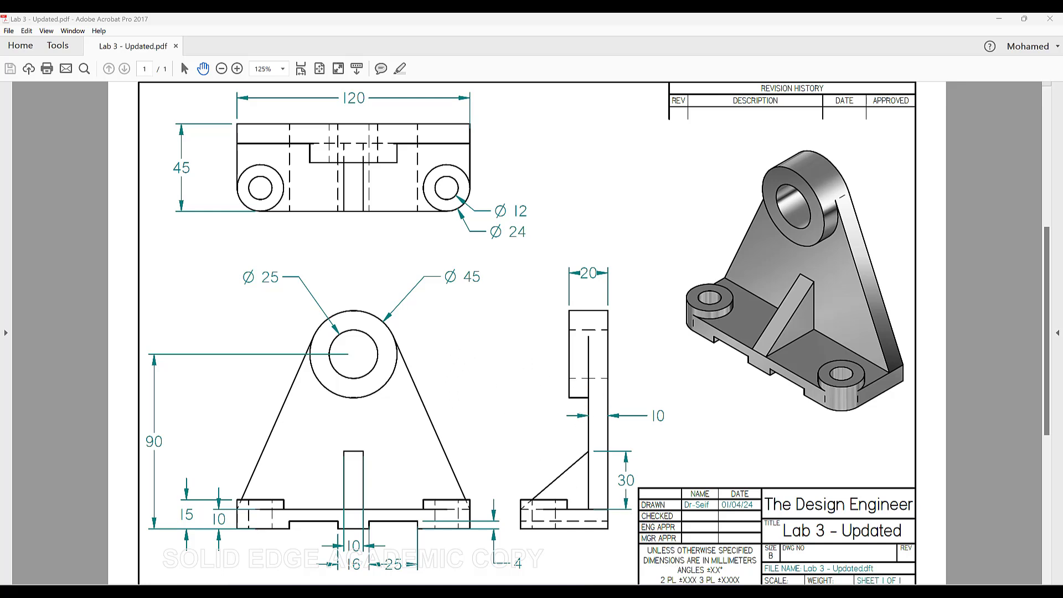
Switch to Solid Edge and create a new part document from the ANSI Metric part template.
mouse_move(680, 593)
left_click(671, 545)
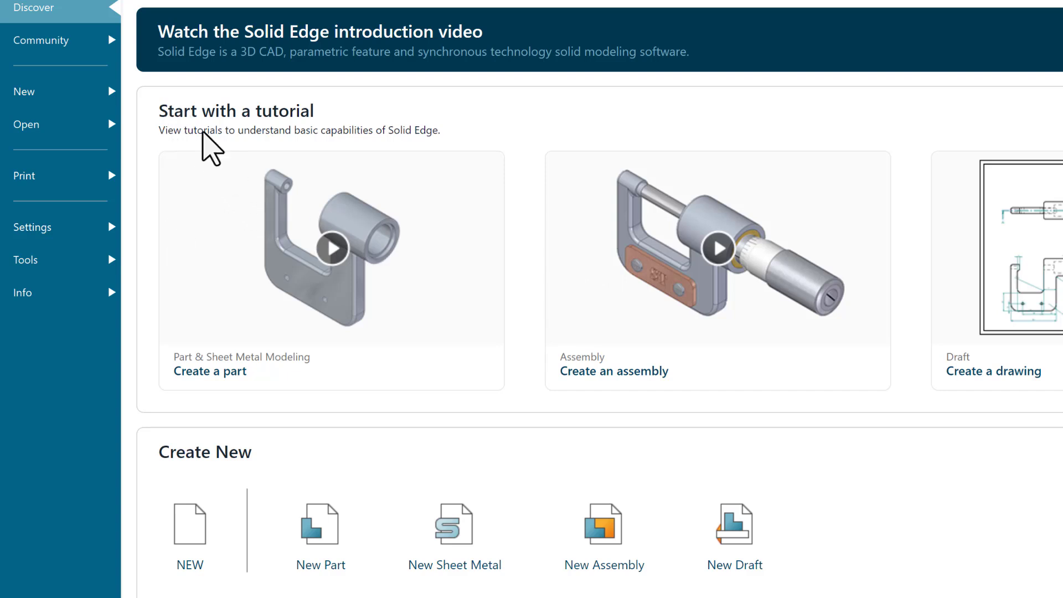
left_click(23, 92)
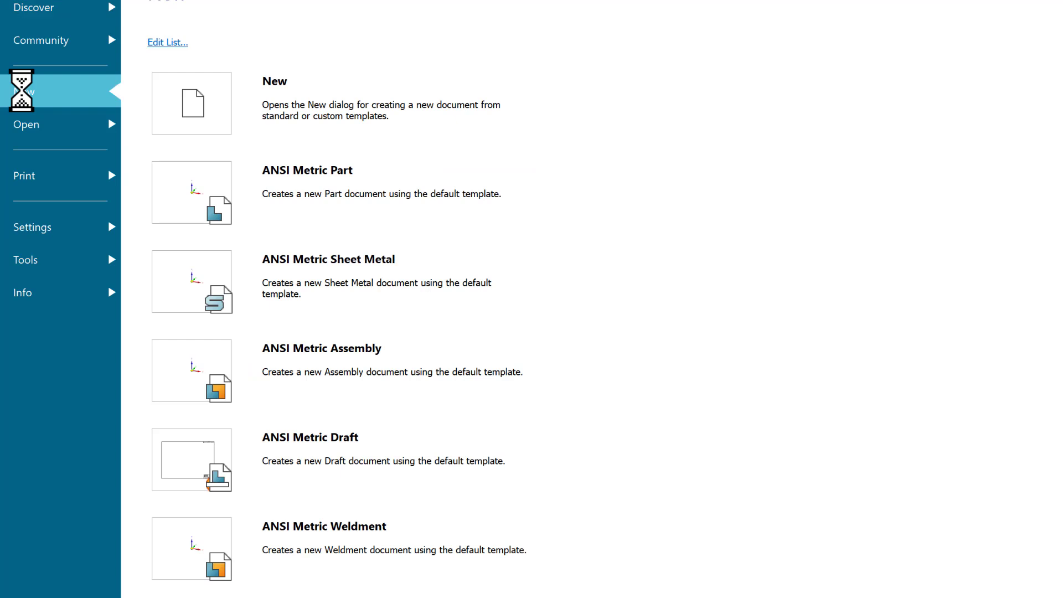
left_click(275, 106)
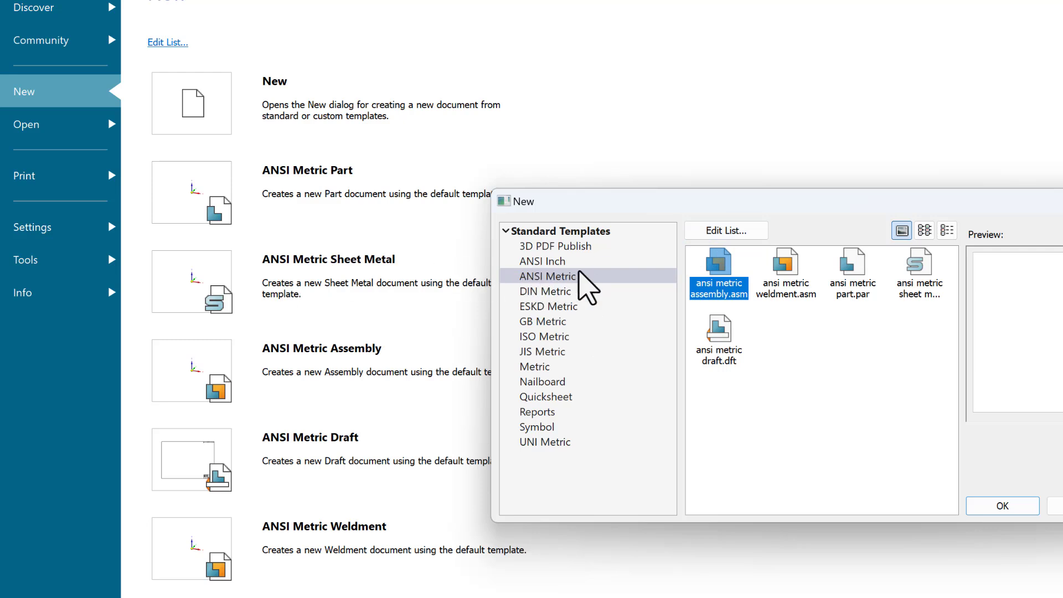
left_click(850, 302)
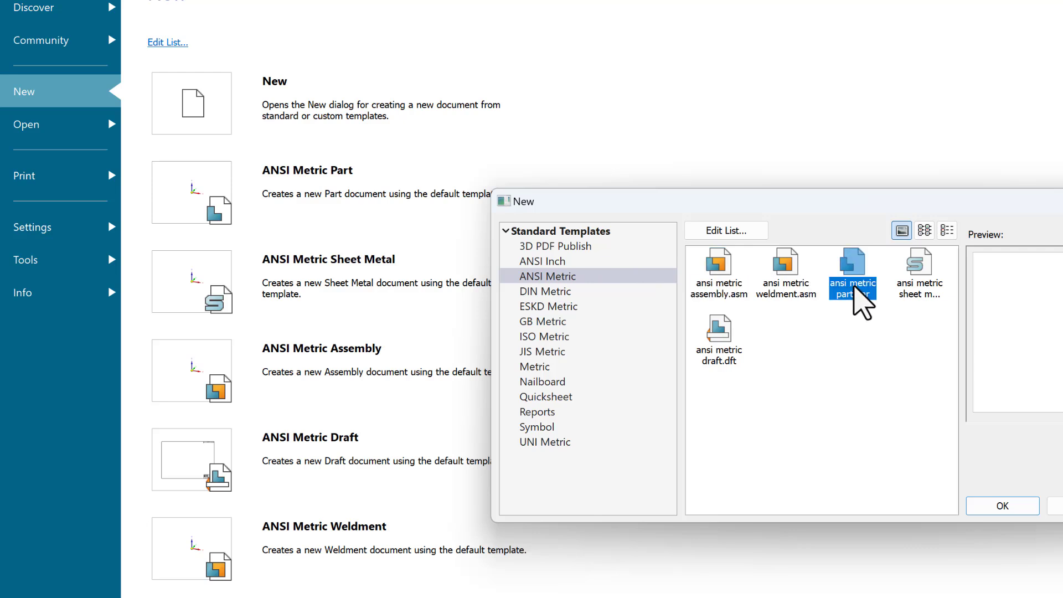
left_click(1004, 507)
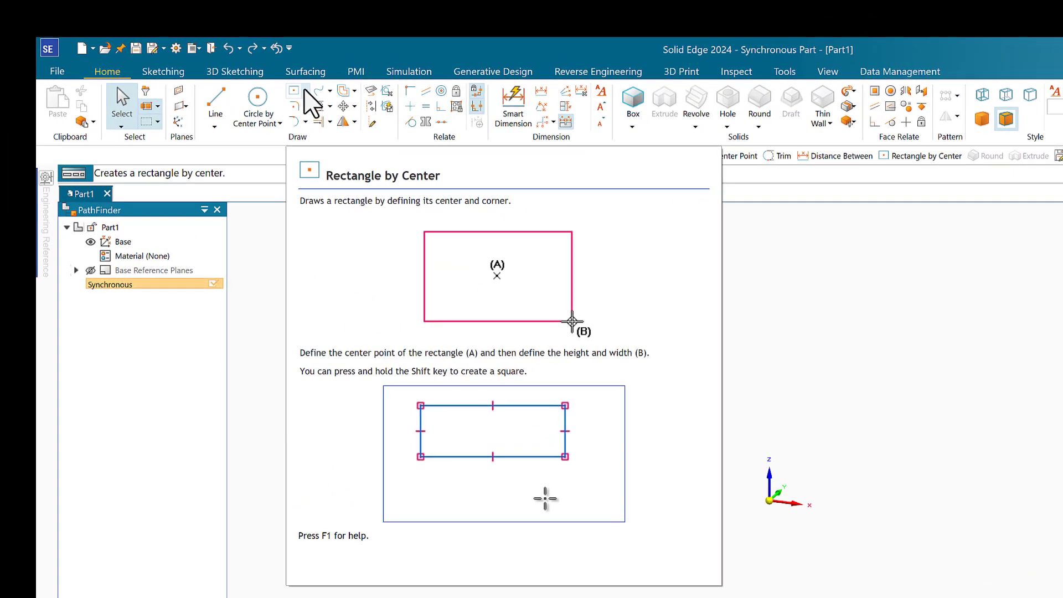
Draw a centre rectangle 120 mm wide and 10 mm high on the front (XZ) plane, centred on the origin.
left_click(305, 90)
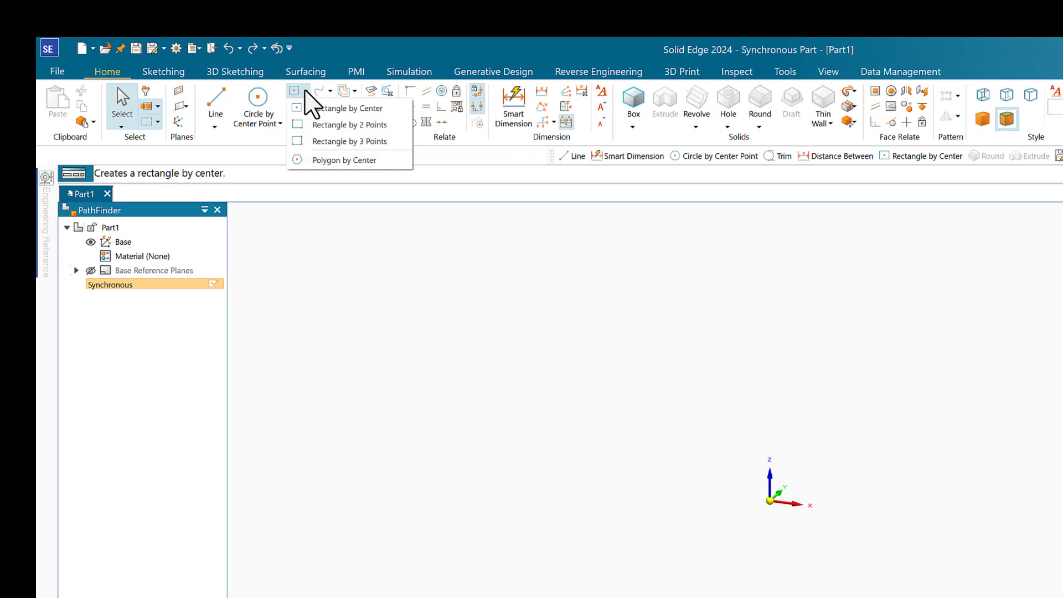
left_click(324, 106)
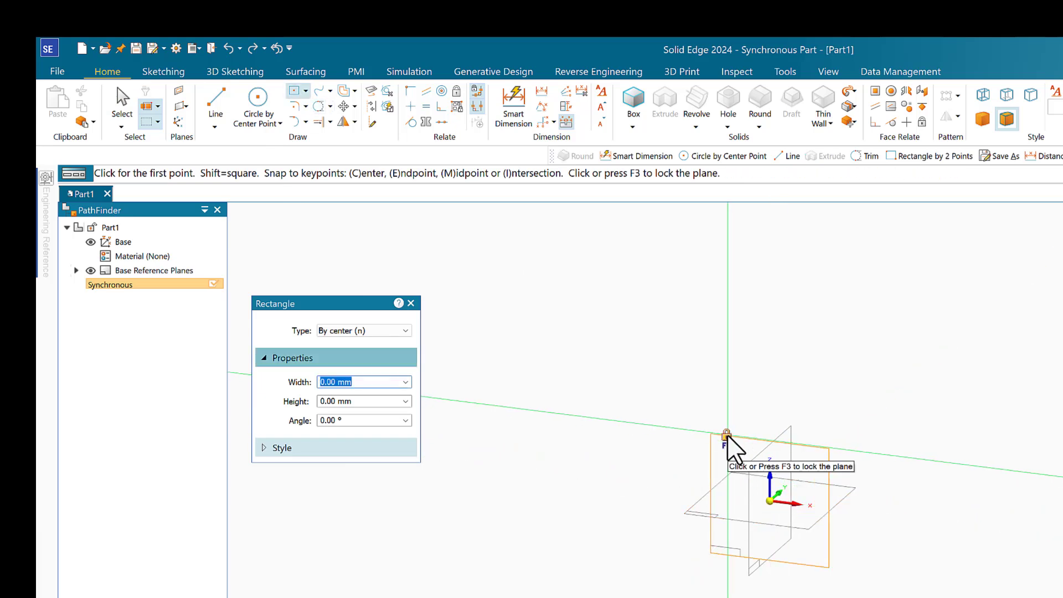
left_click(727, 436)
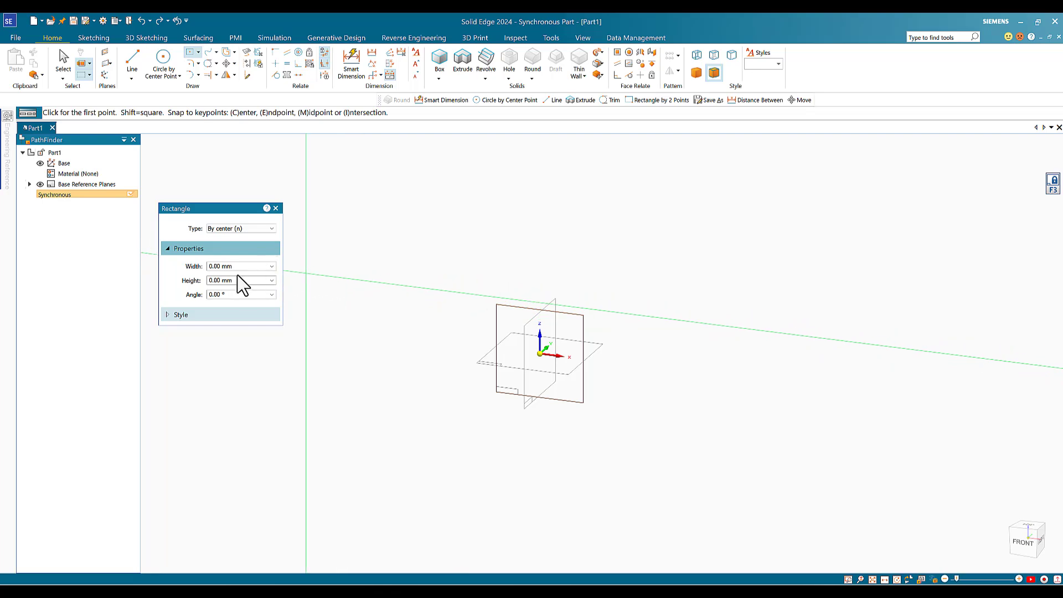
left_click(216, 267)
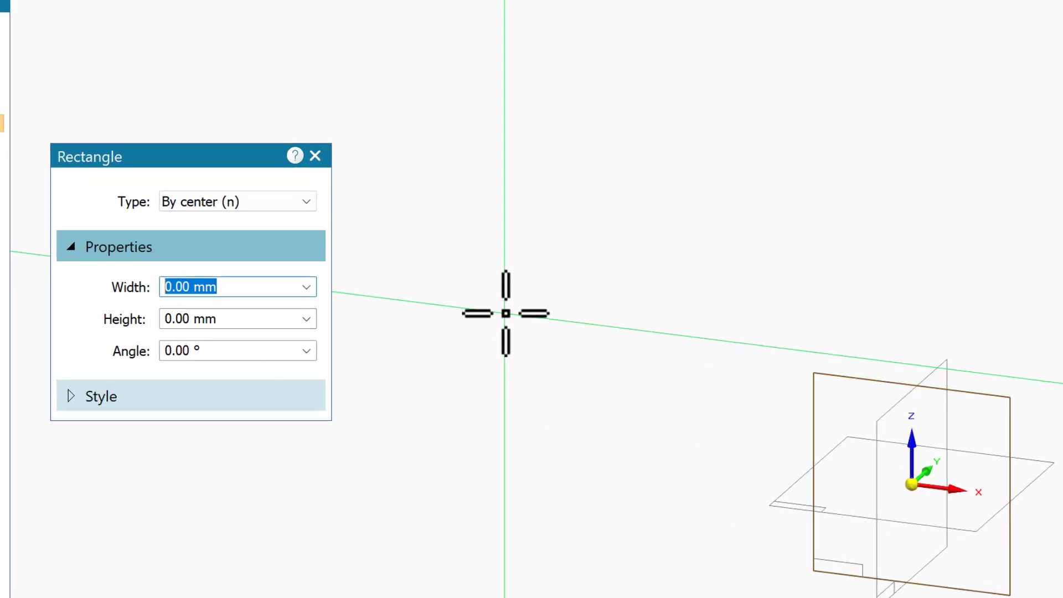
type("120")
key("Return")
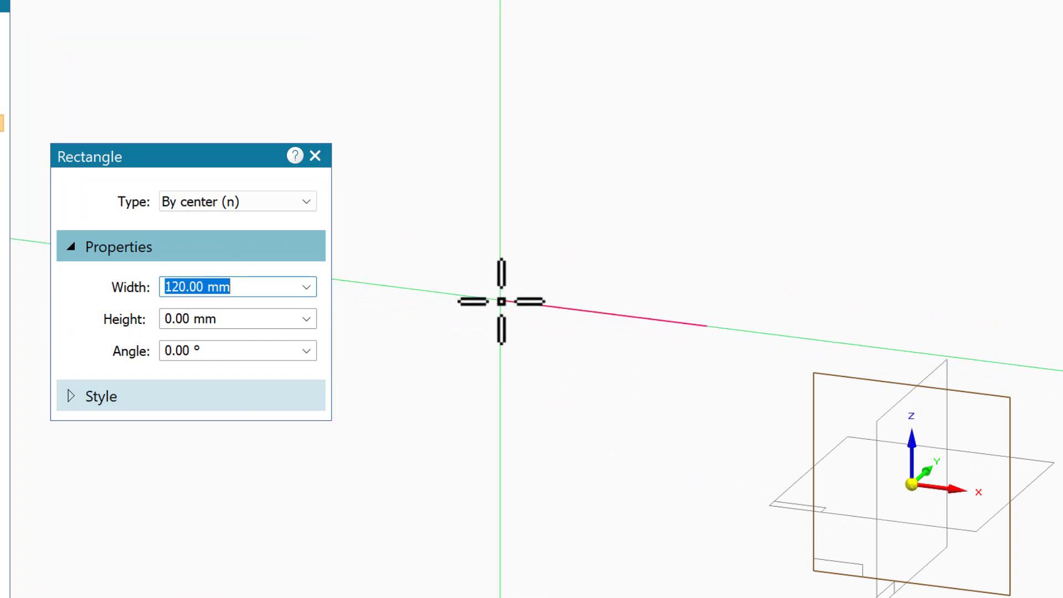
left_click(168, 319)
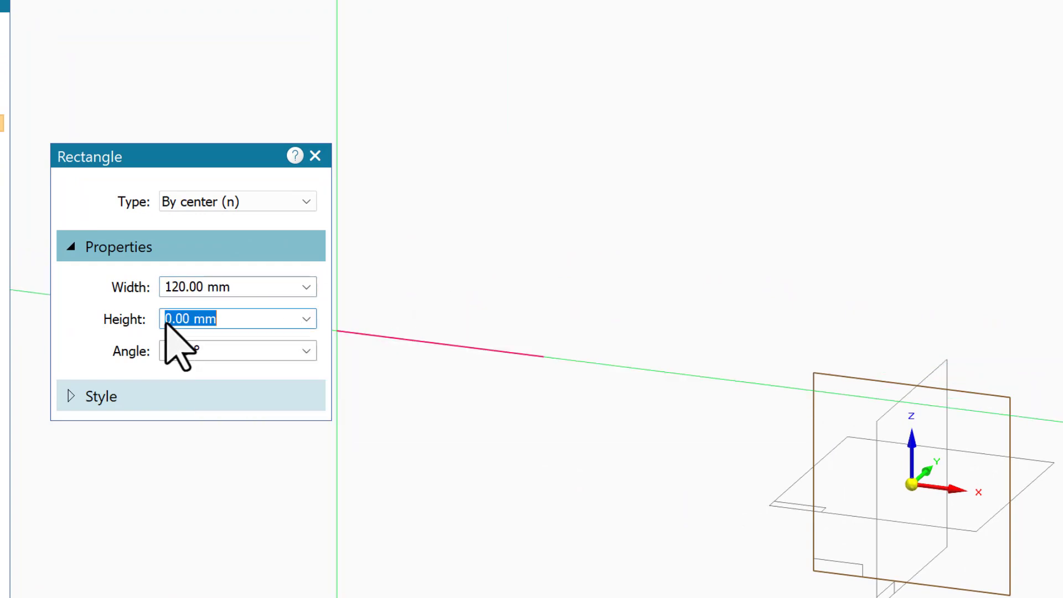
type("10")
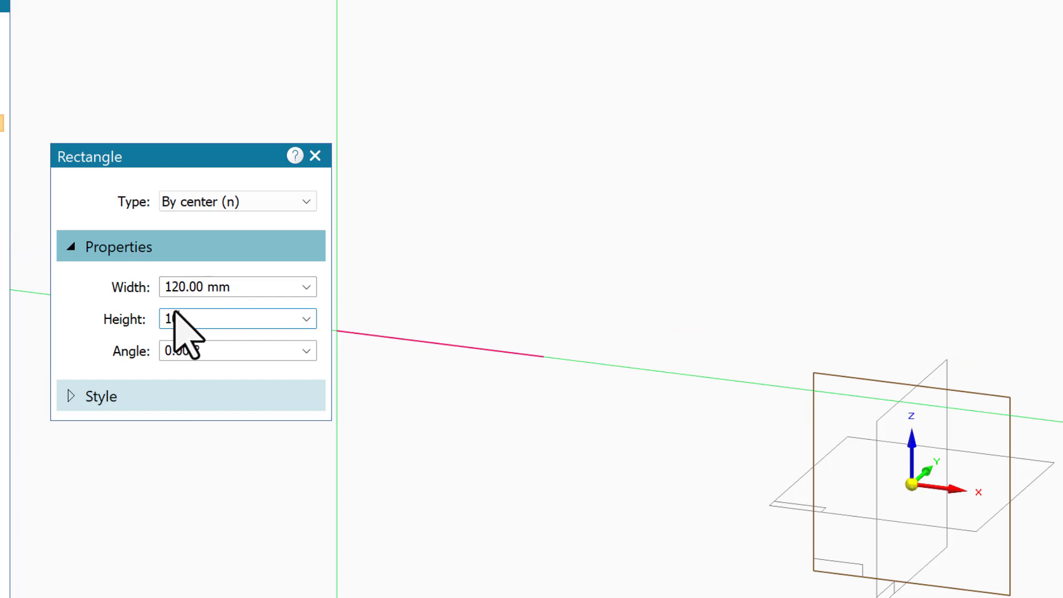
key("Return")
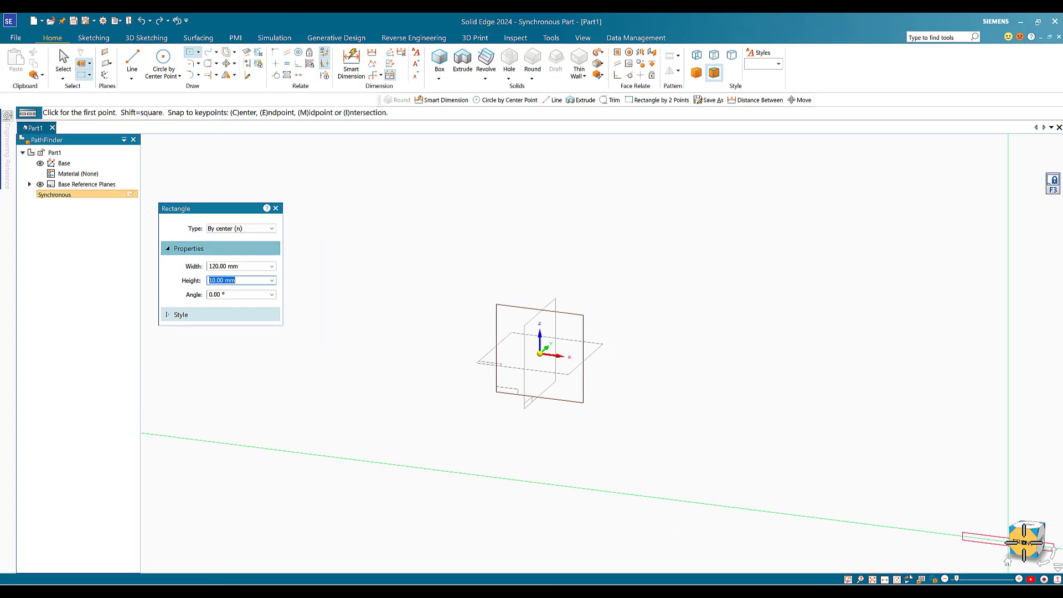
left_click(1024, 542)
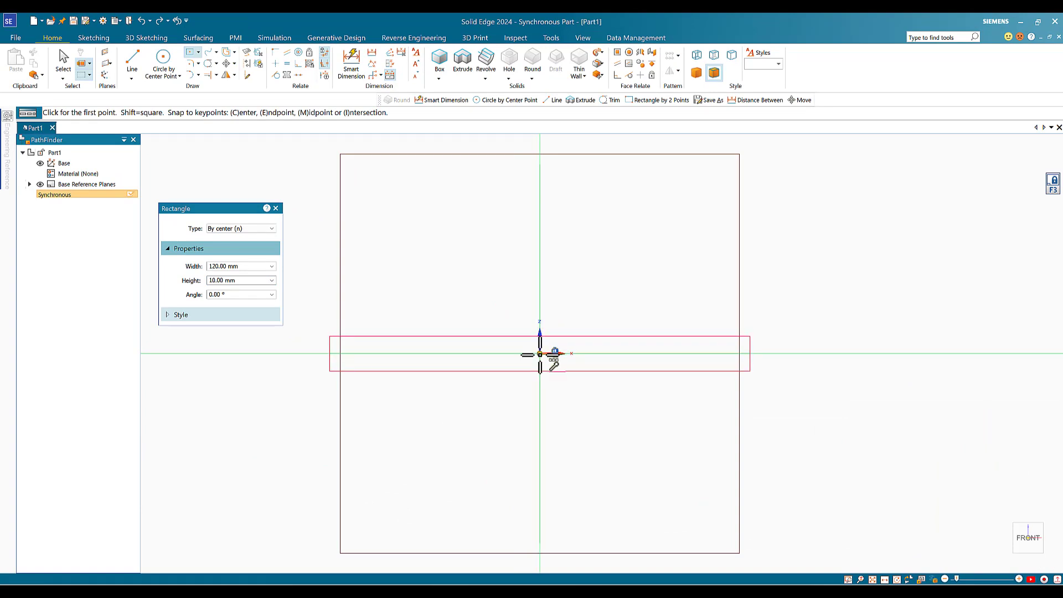
left_click(539, 354)
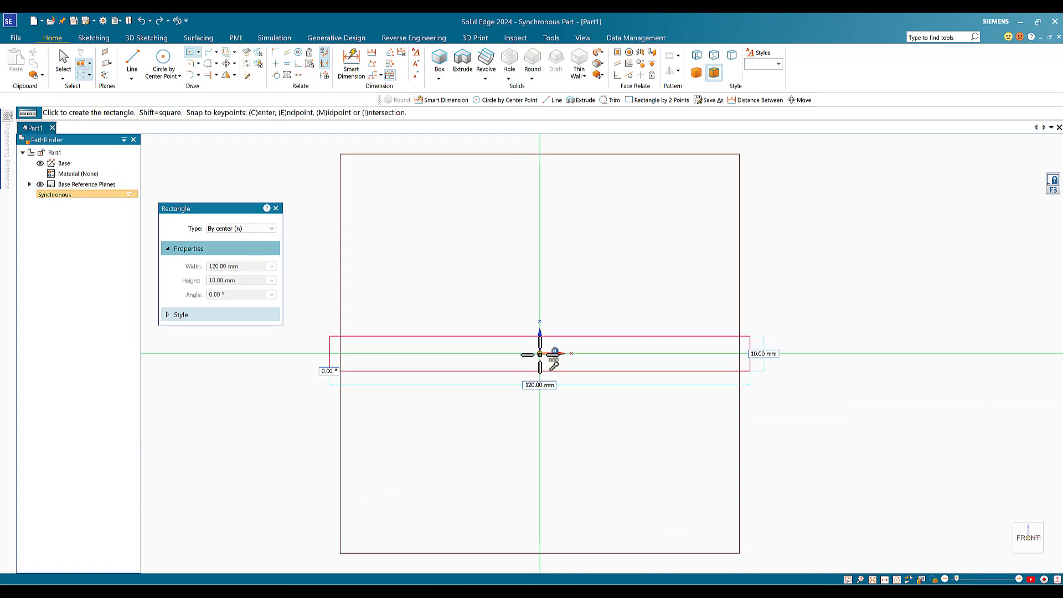
left_click(539, 354)
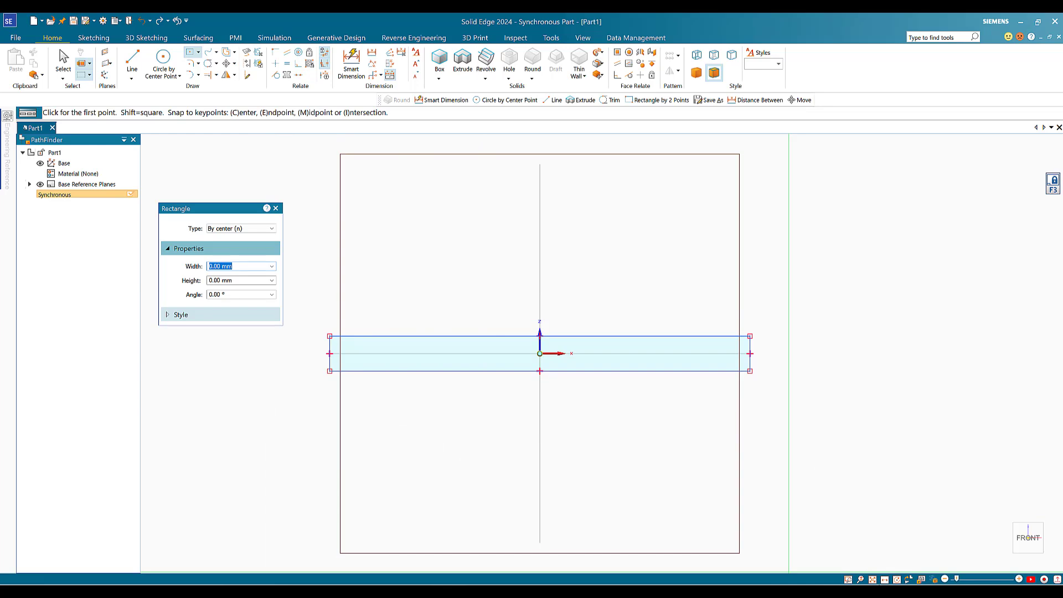
Draw a 45 mm diameter circle well above the rectangle, its centre vertically aligned with the midpoint of the rectangle's bottom edge.
left_click(884, 579)
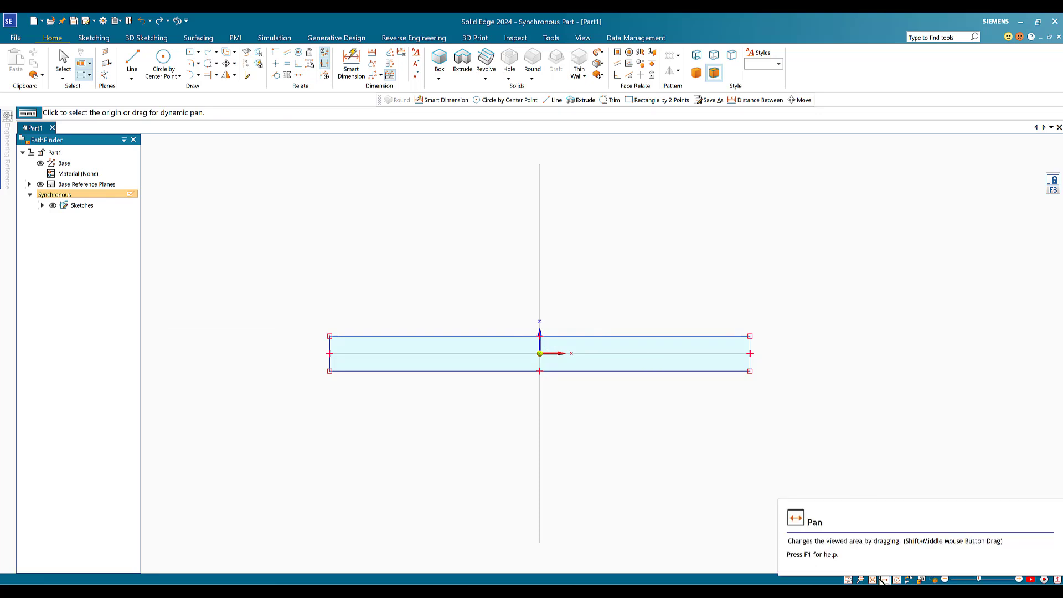
mouse_move(510, 346)
left_mouse_down()
mouse_move(498, 397)
mouse_move(508, 483)
left_mouse_up()
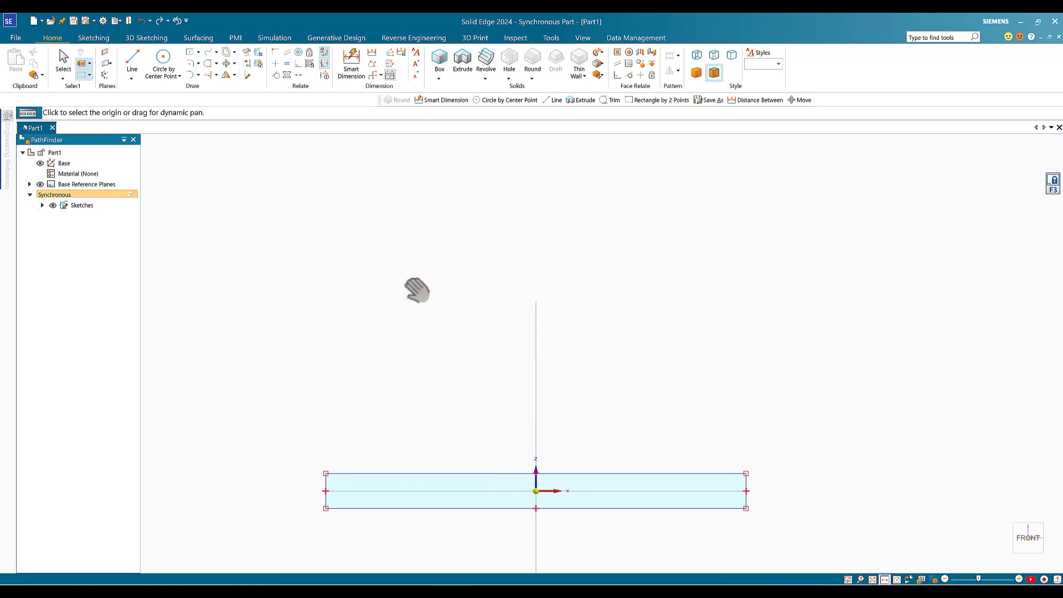
left_click(166, 64)
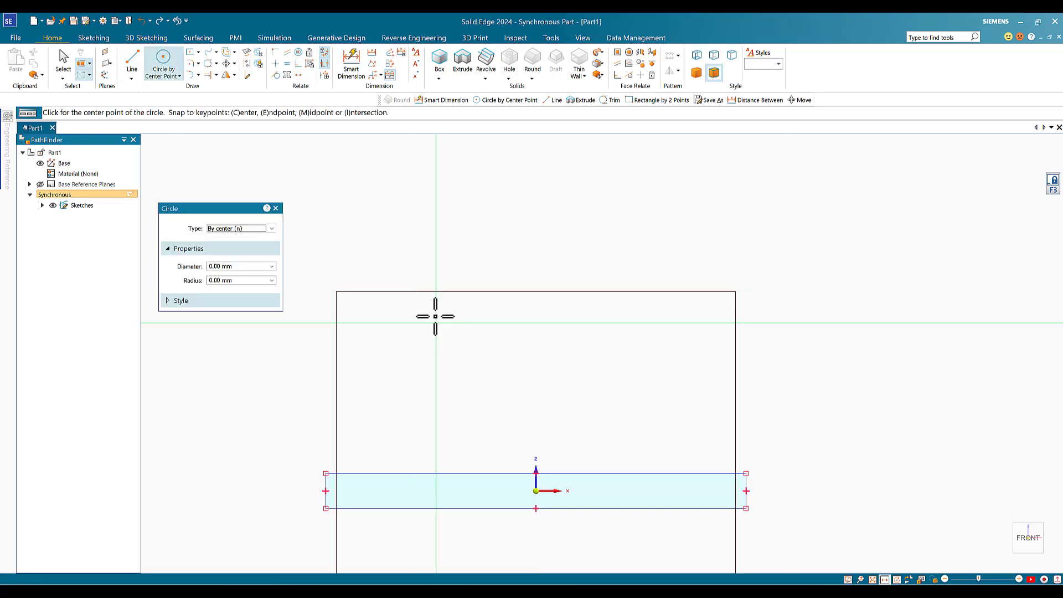
type("45")
key("Return")
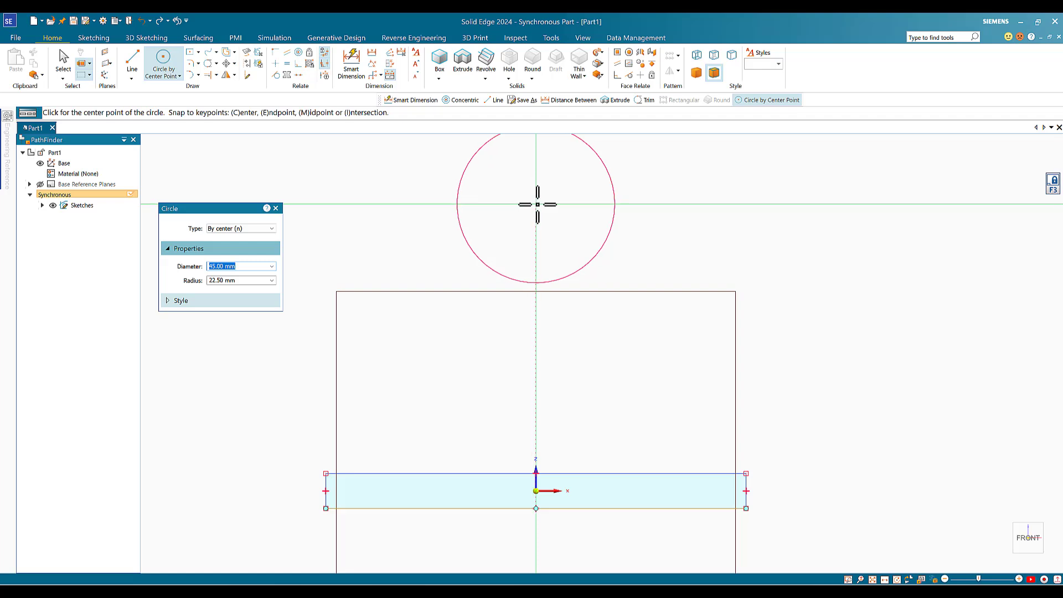
left_click(537, 205)
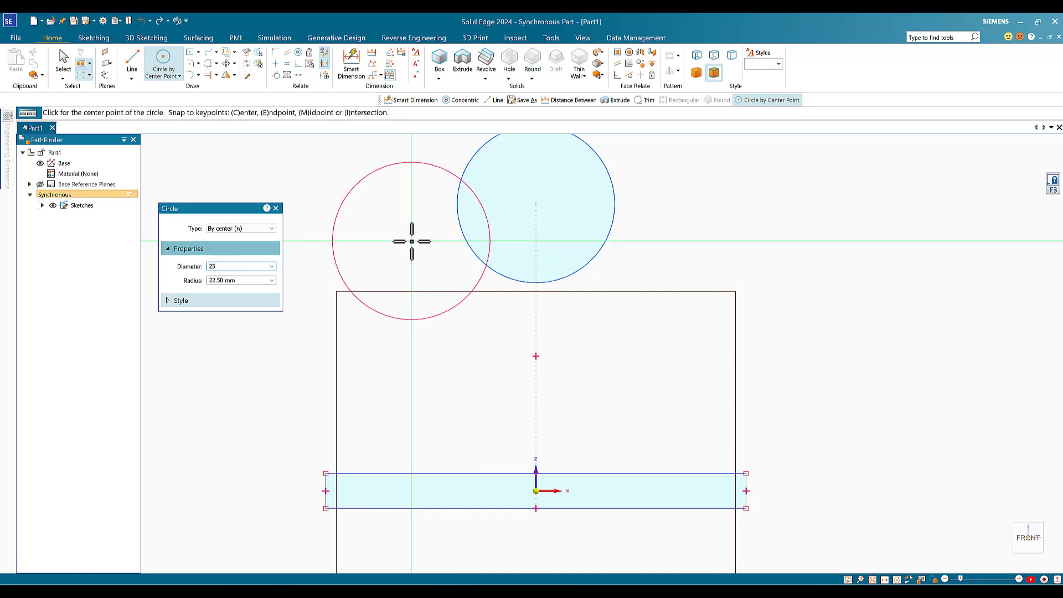
Draw a 25 mm diameter circle at the centre of the 45 mm circle and apply a concentric relation between them.
key("Return")
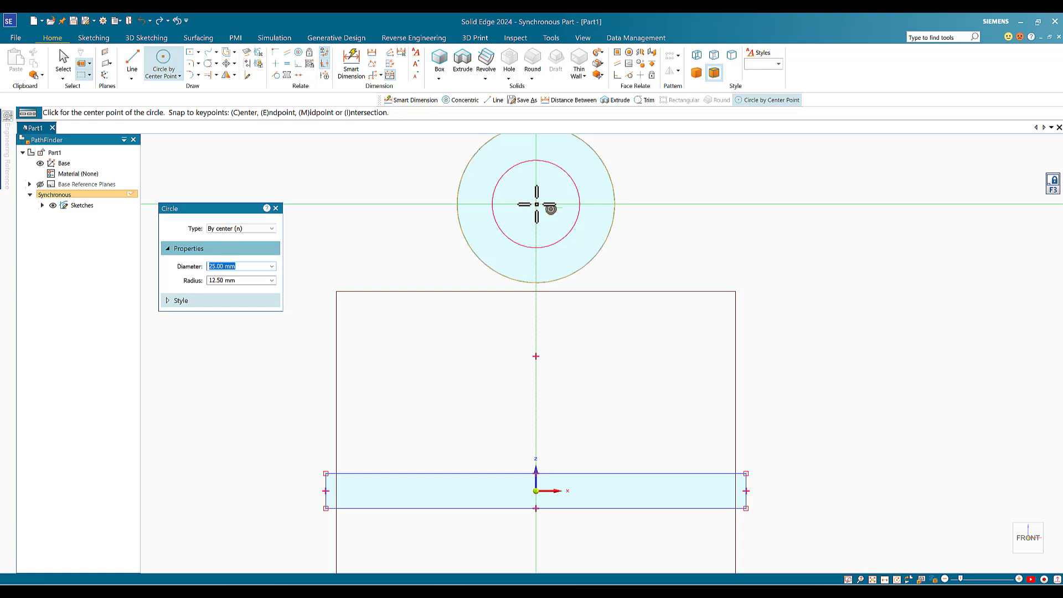
left_click(536, 204)
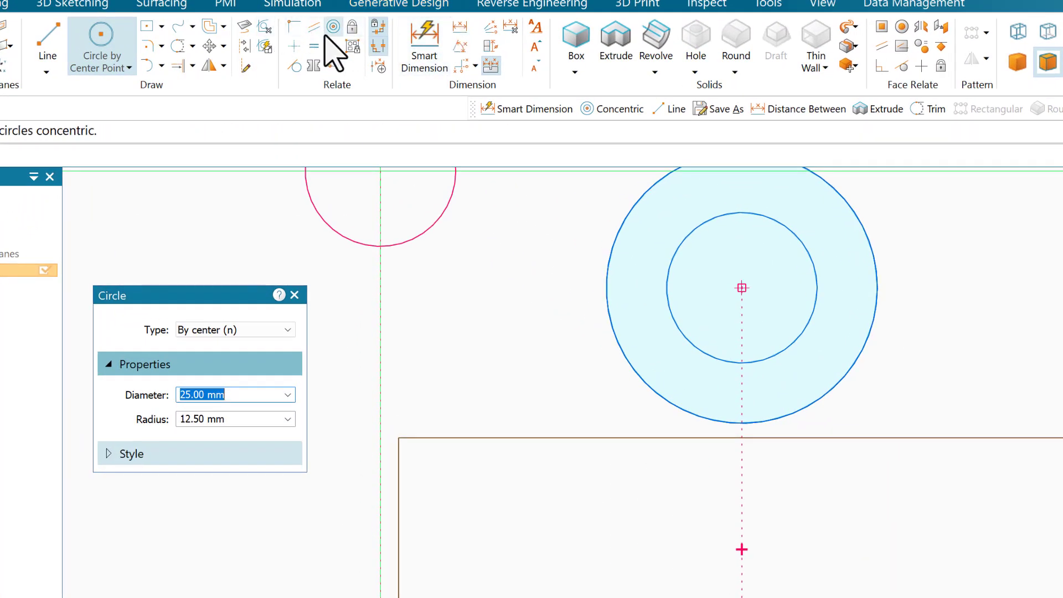
left_click(333, 29)
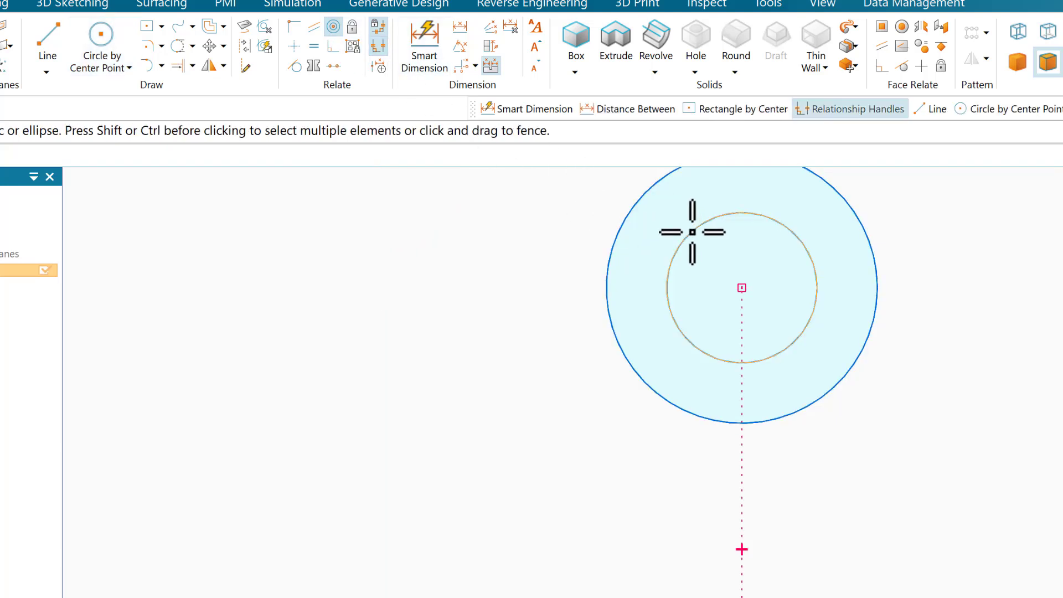
left_click(692, 232)
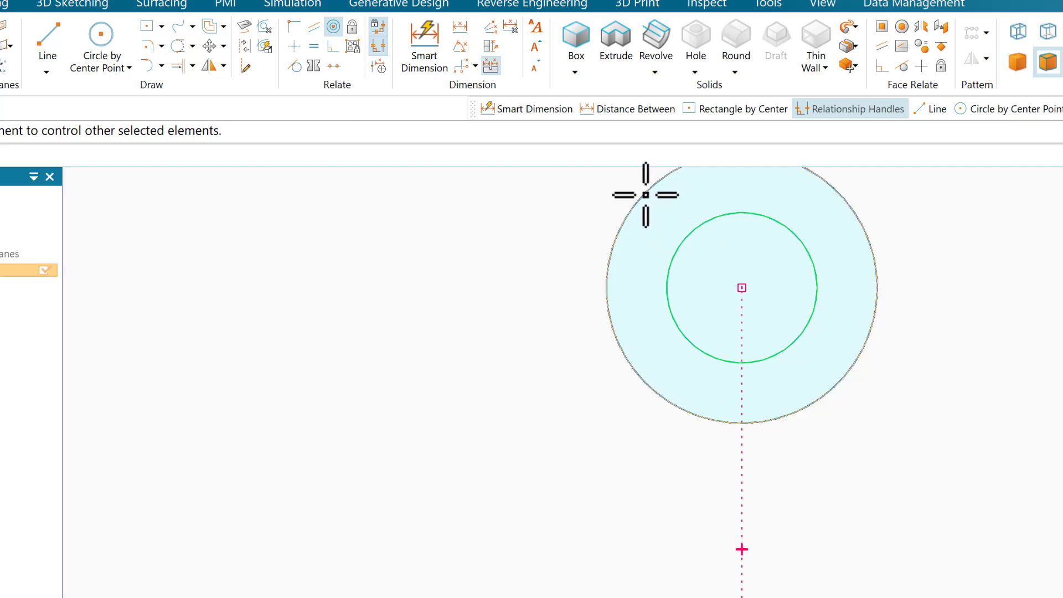
left_click(646, 194)
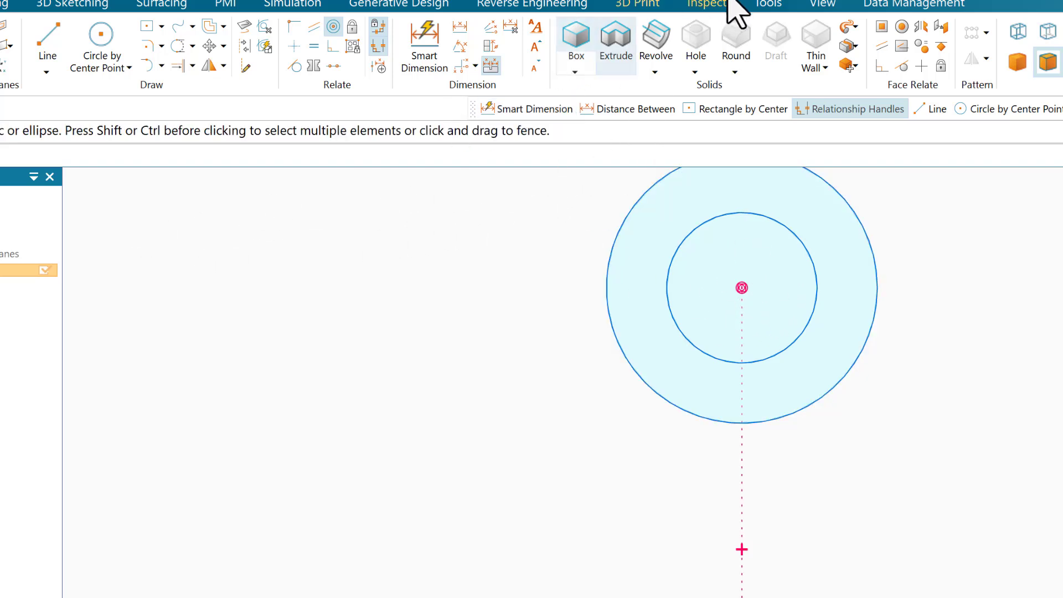
Add driving dimensions for the rectangle's height at its right side and its width below it.
left_click(424, 47)
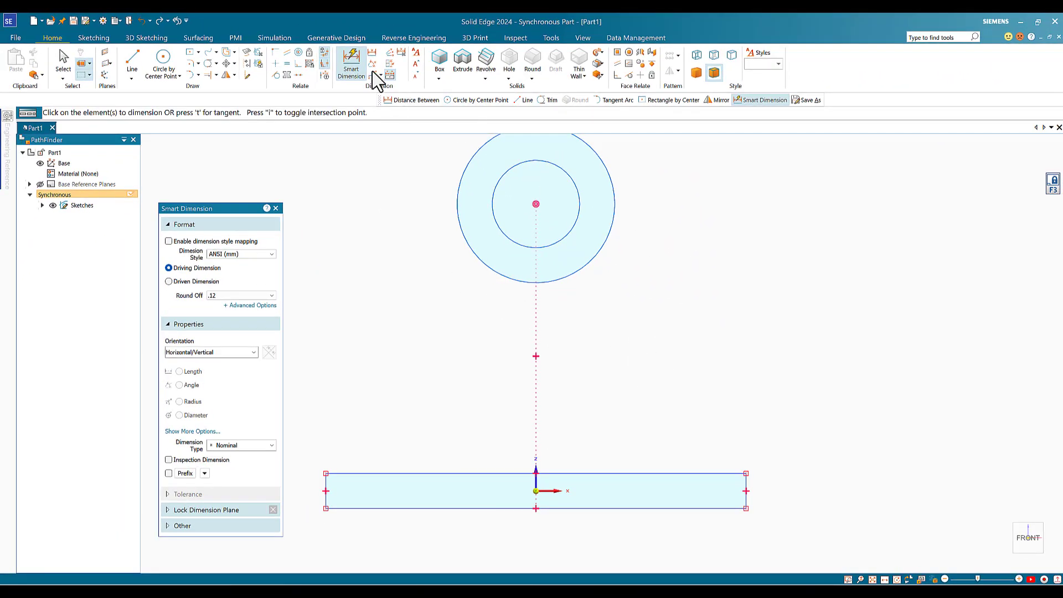
left_click(354, 57)
left_click(746, 489)
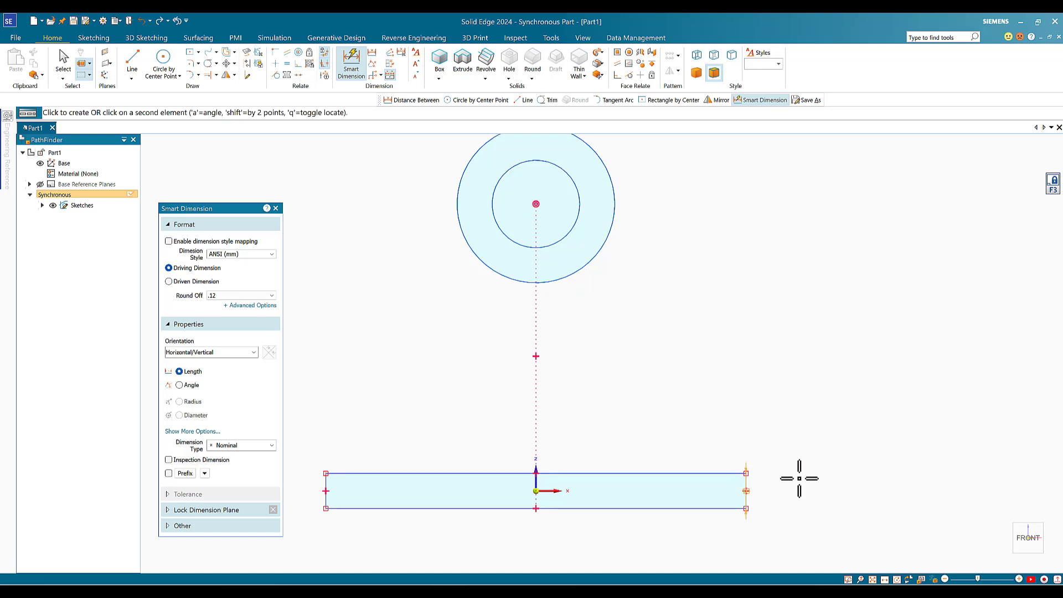
left_click(826, 479)
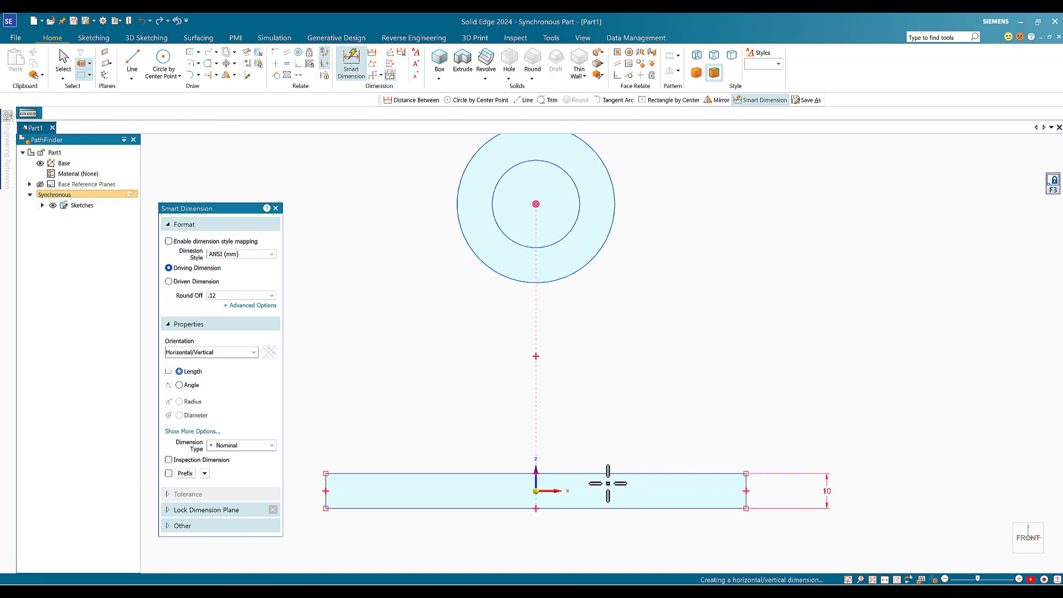
left_click(583, 508)
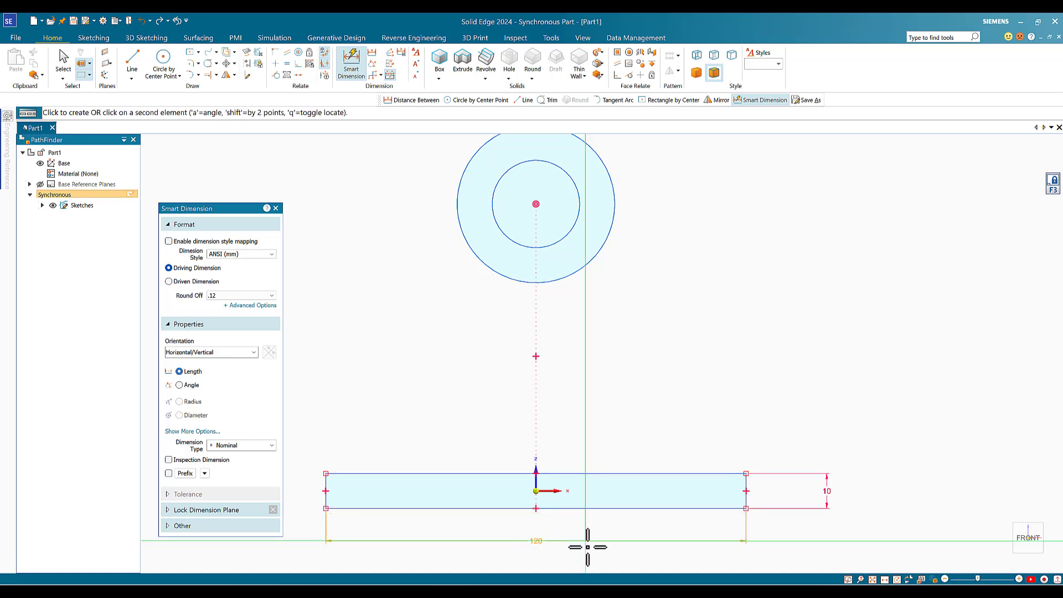
left_click(588, 566)
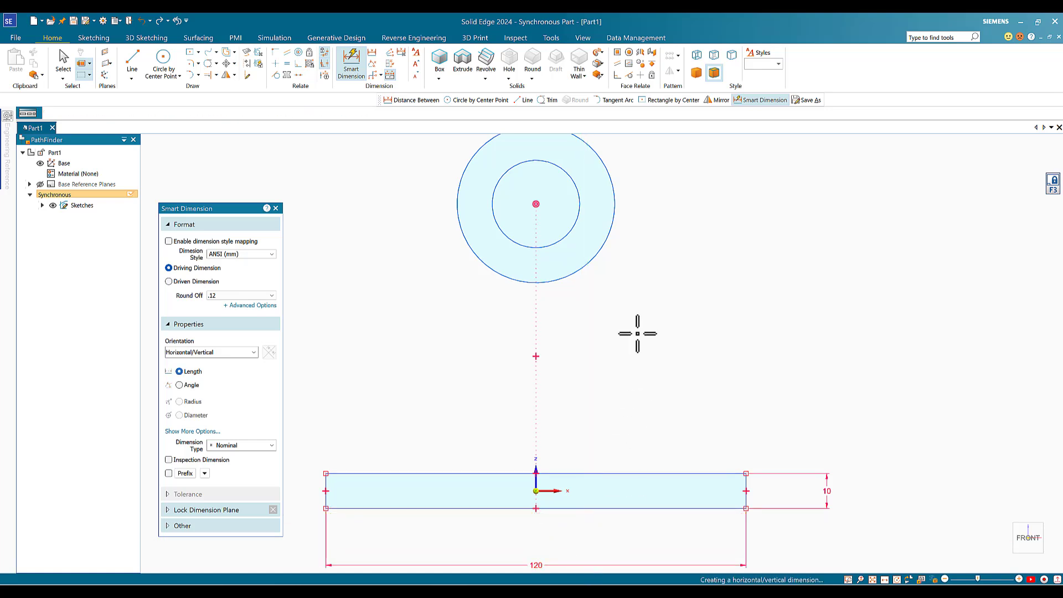
Add diameter dimensions to the outer and inner circles above the rectangle.
left_click(607, 167)
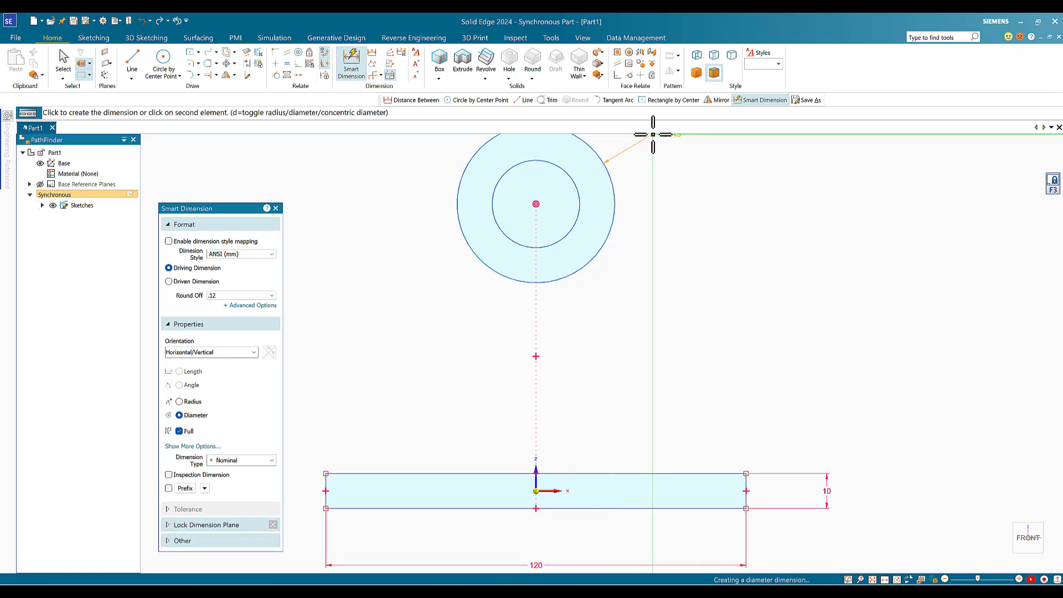
left_click(642, 139)
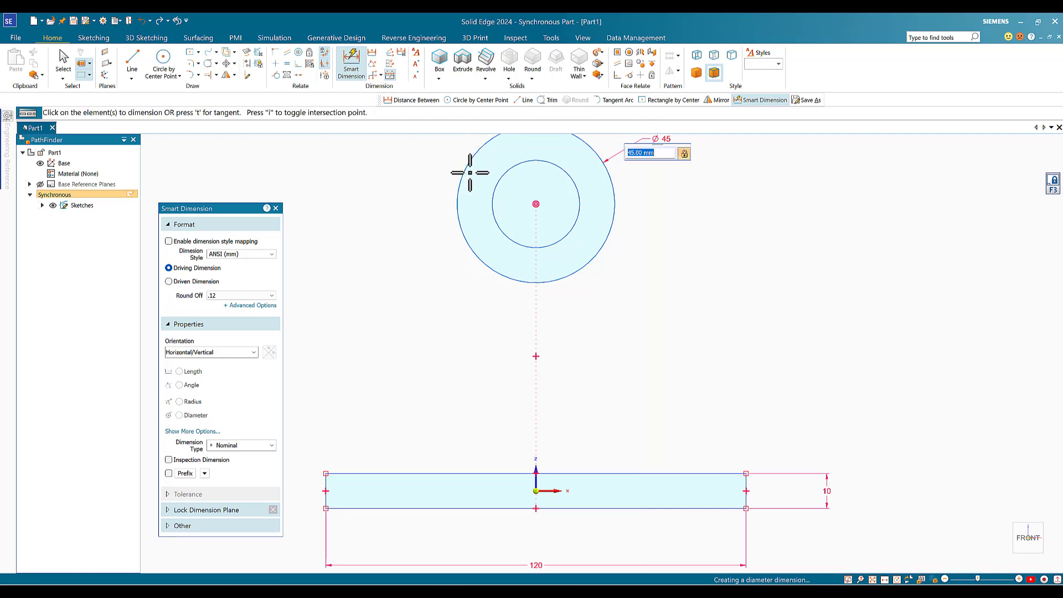
left_click(496, 184)
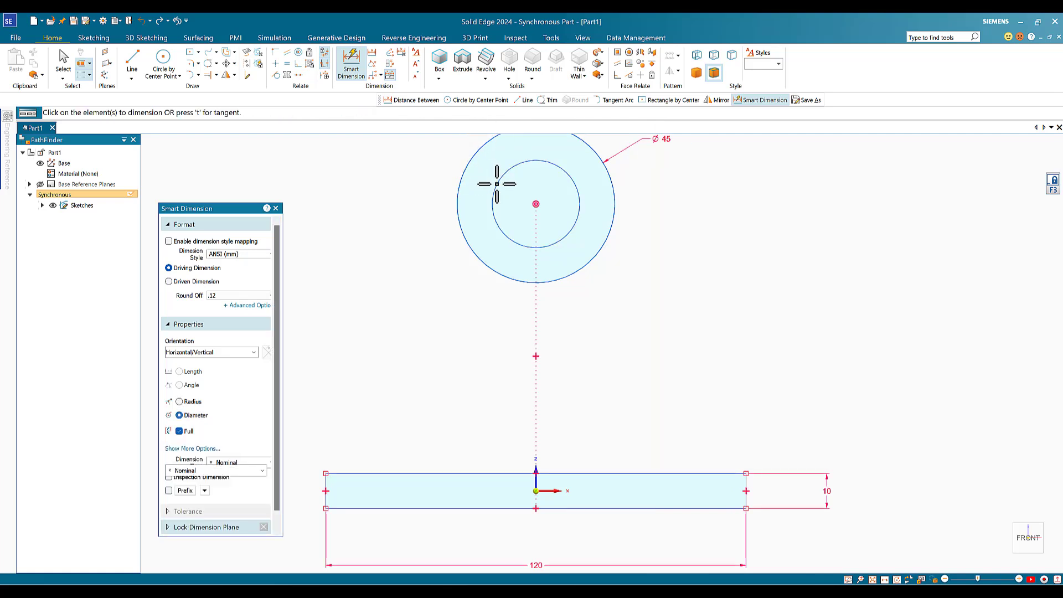
left_click(437, 143)
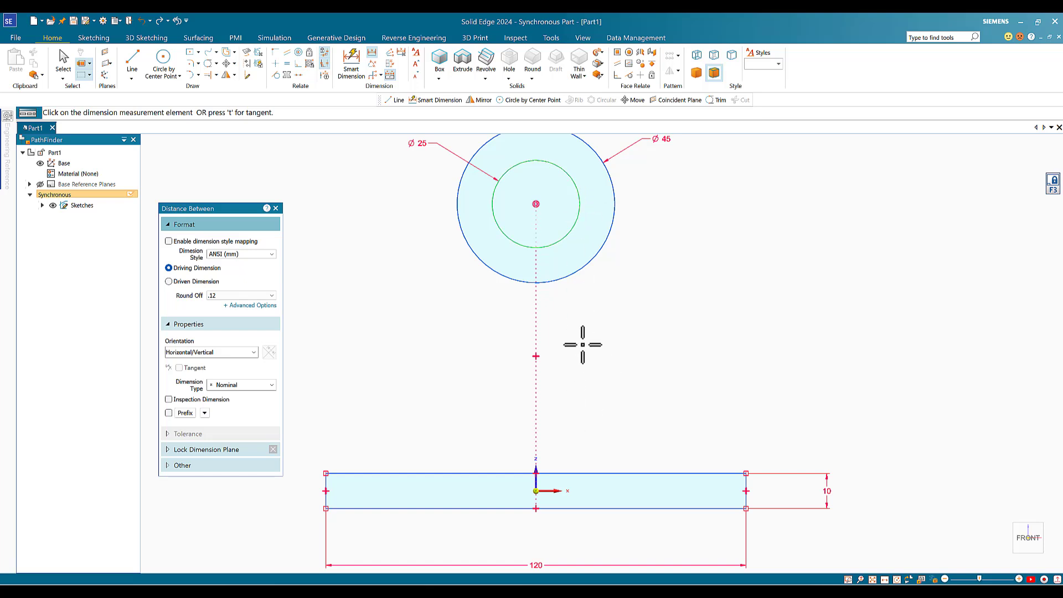
Dimension the vertical distance from the base rectangle's bottom edge to the circles' centre and set it to 90 mm.
left_click(536, 508)
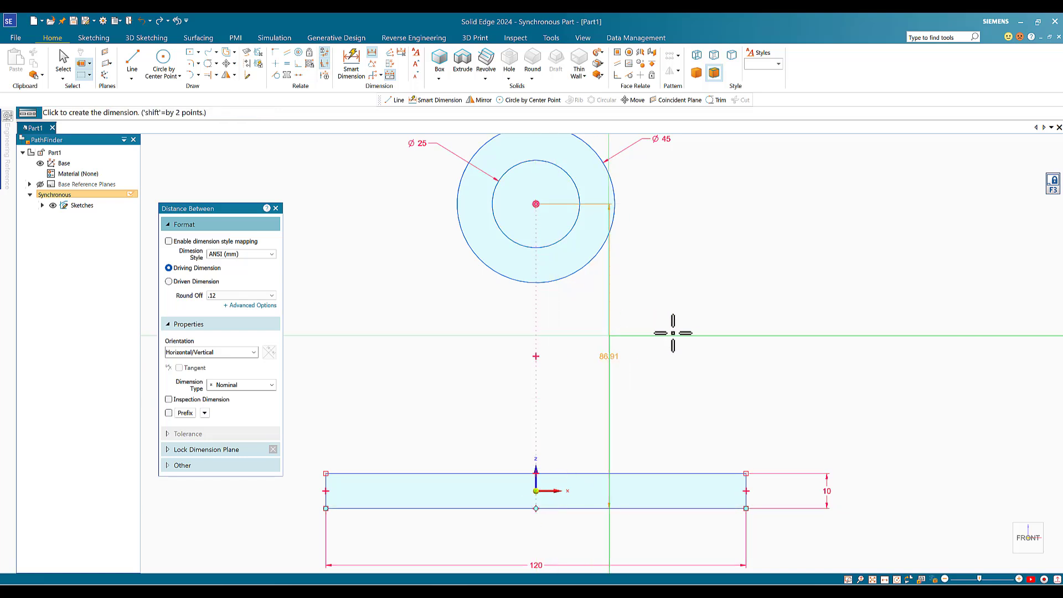
left_click(887, 354)
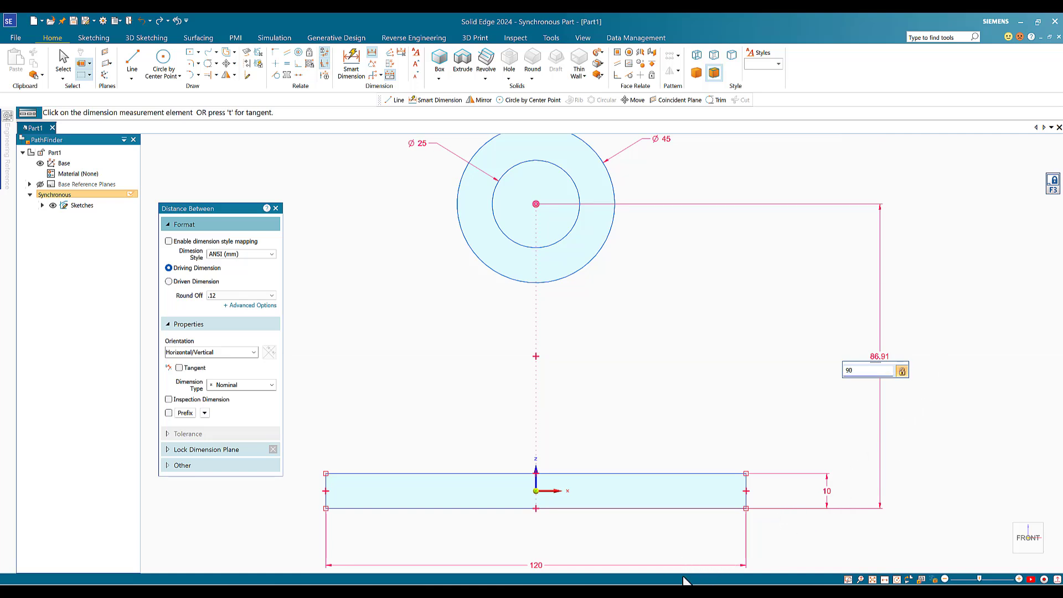
type("90")
key("Return")
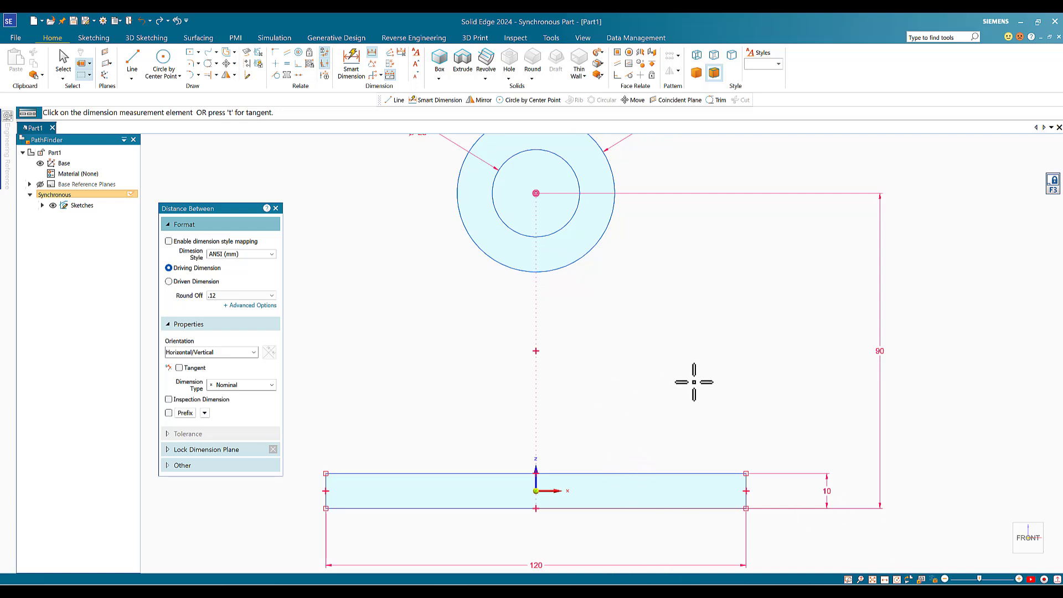
Draw a line tangent to the 45 mm circle's left side, ending at the base rectangle's top-left corner.
left_click(873, 579)
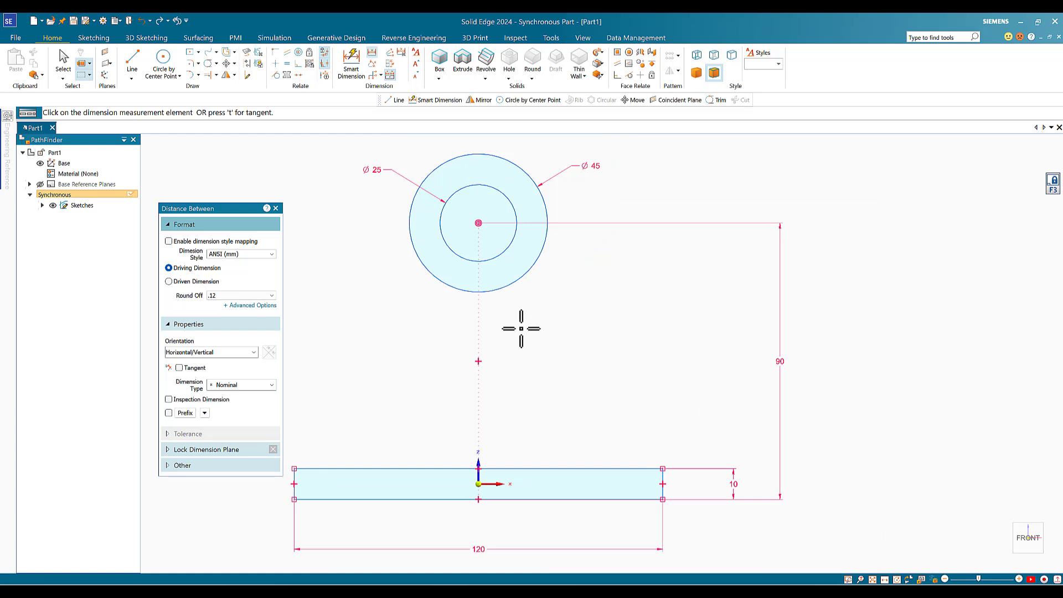
left_click(884, 579)
left_click_drag(481, 347, 506, 348)
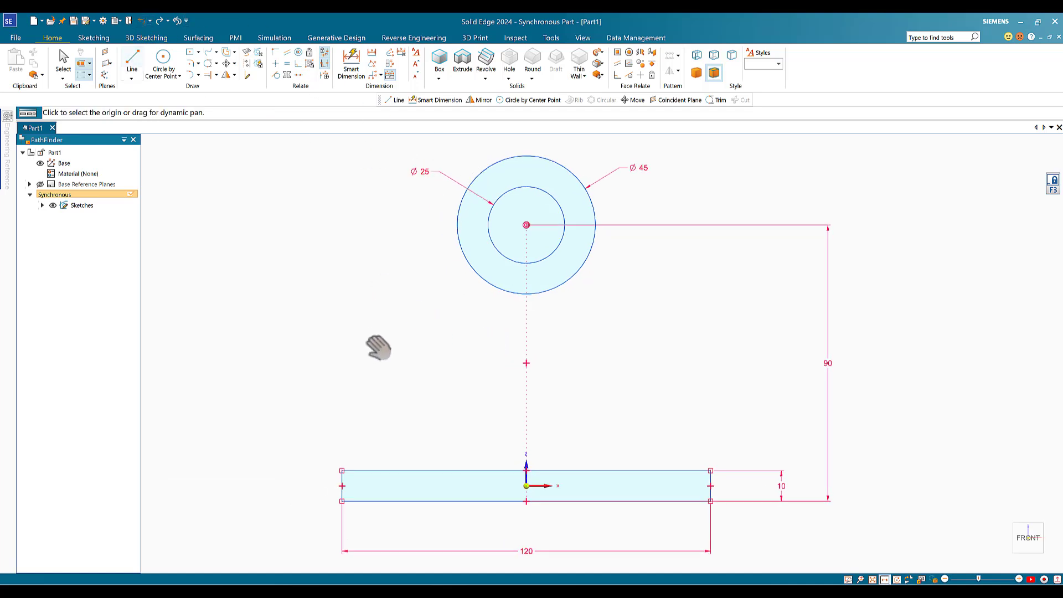
left_click(133, 65)
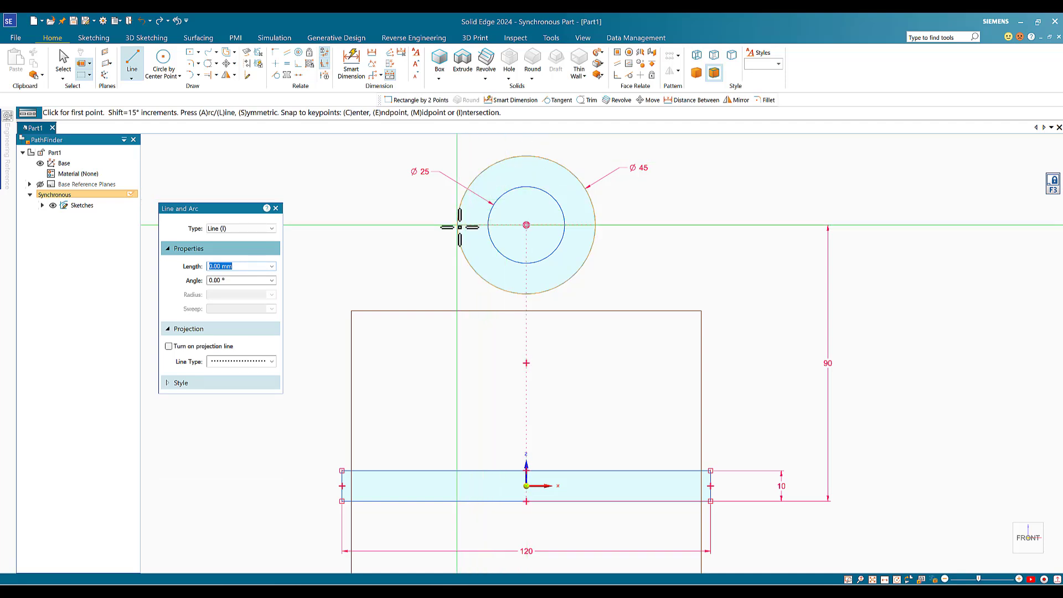
left_click(503, 160)
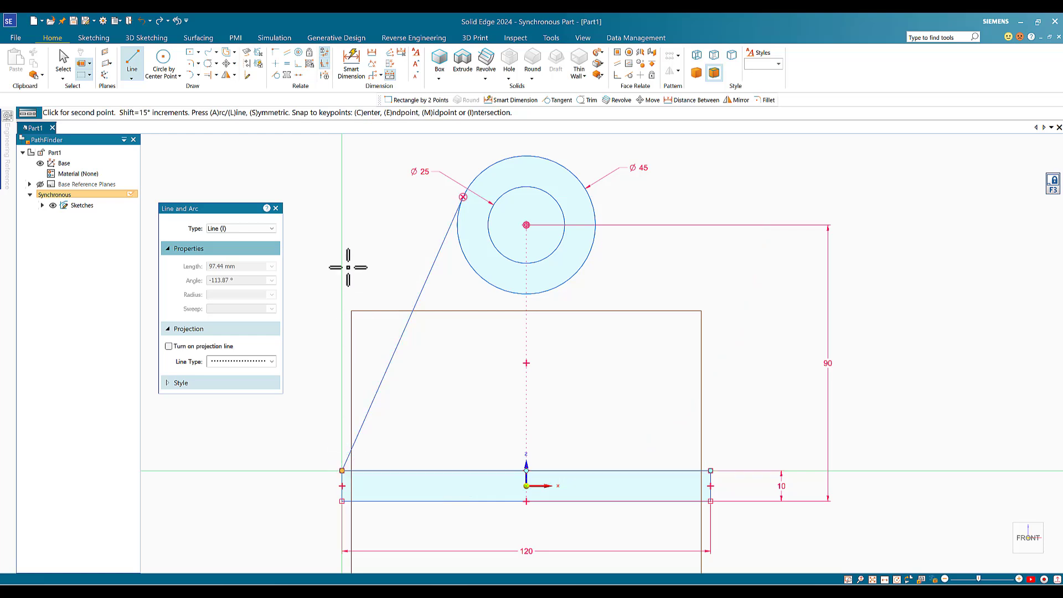
right_click(305, 166)
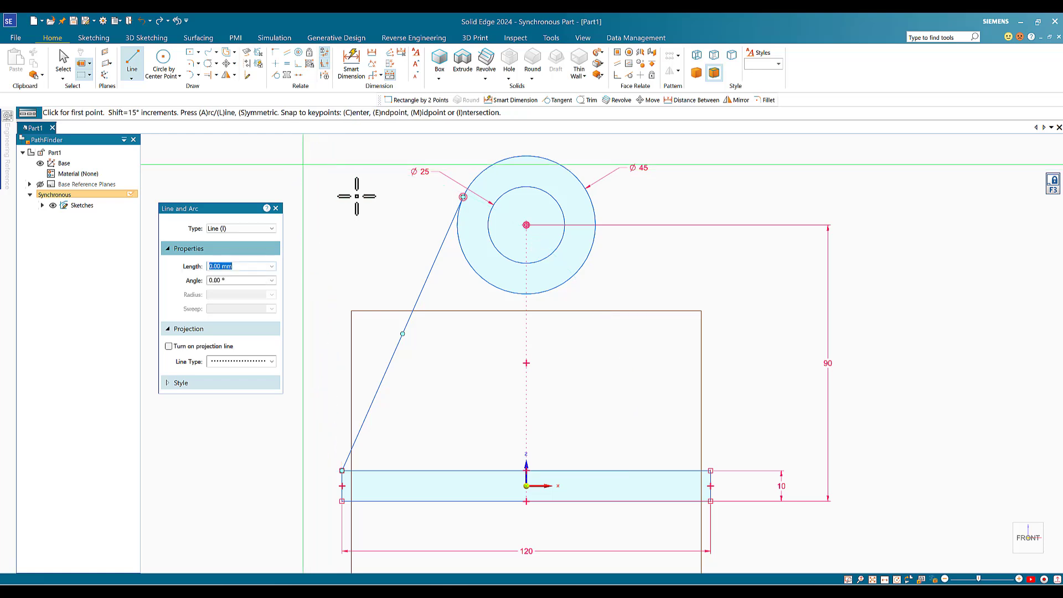
Draw a line from the 45 mm circle to the base rectangle's top-right corner and make it tangent to that circle.
left_click(566, 170)
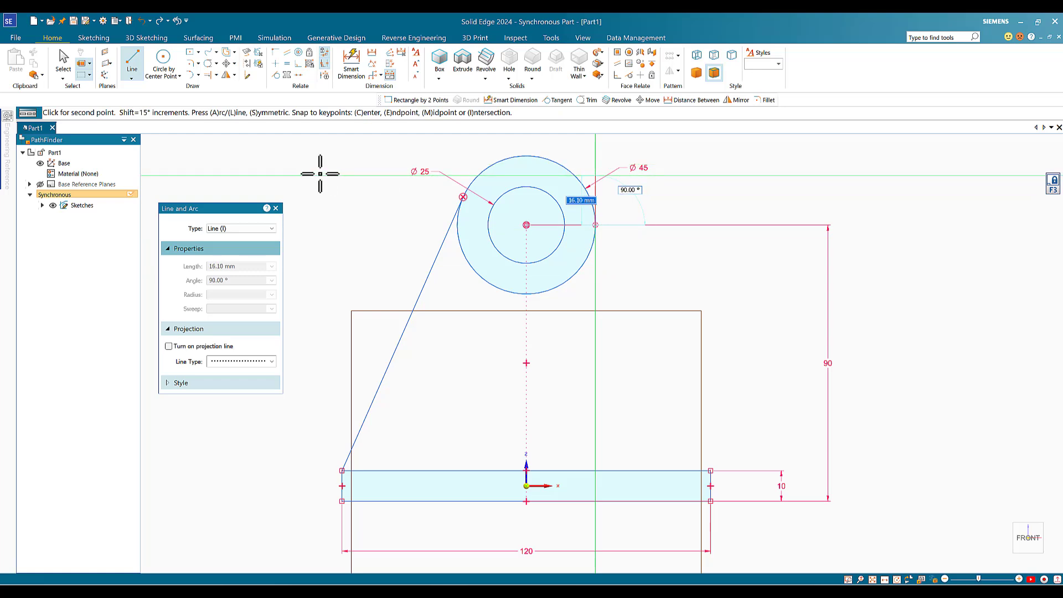
key("Escape")
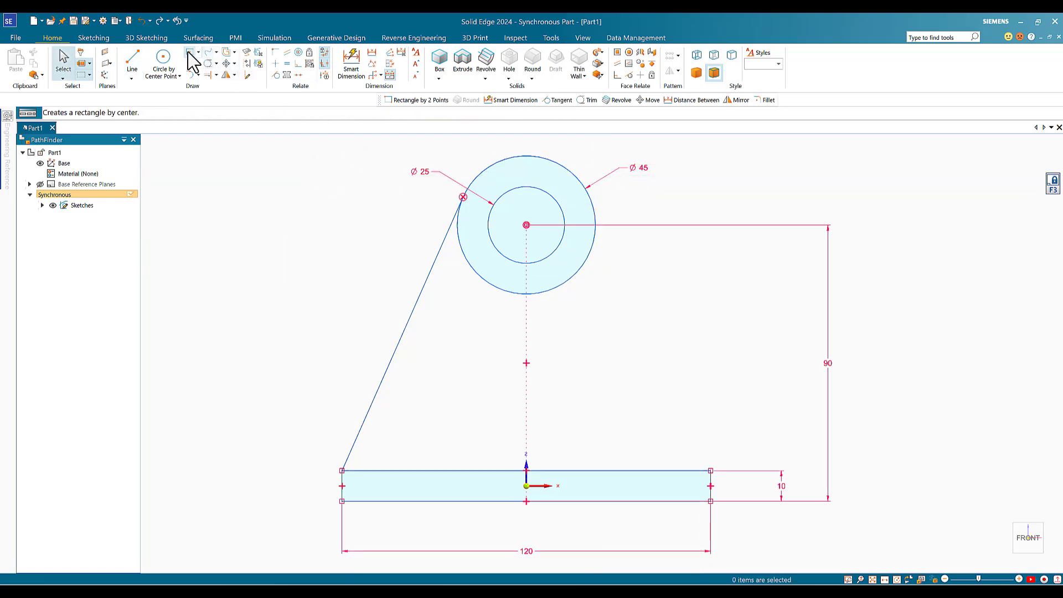
left_click(133, 64)
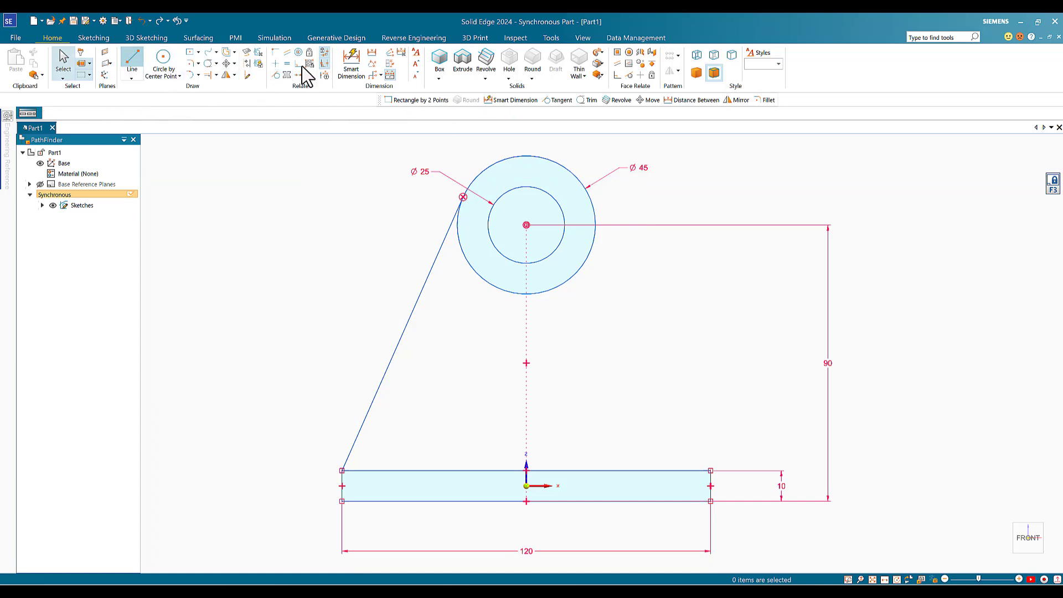
left_click(555, 162)
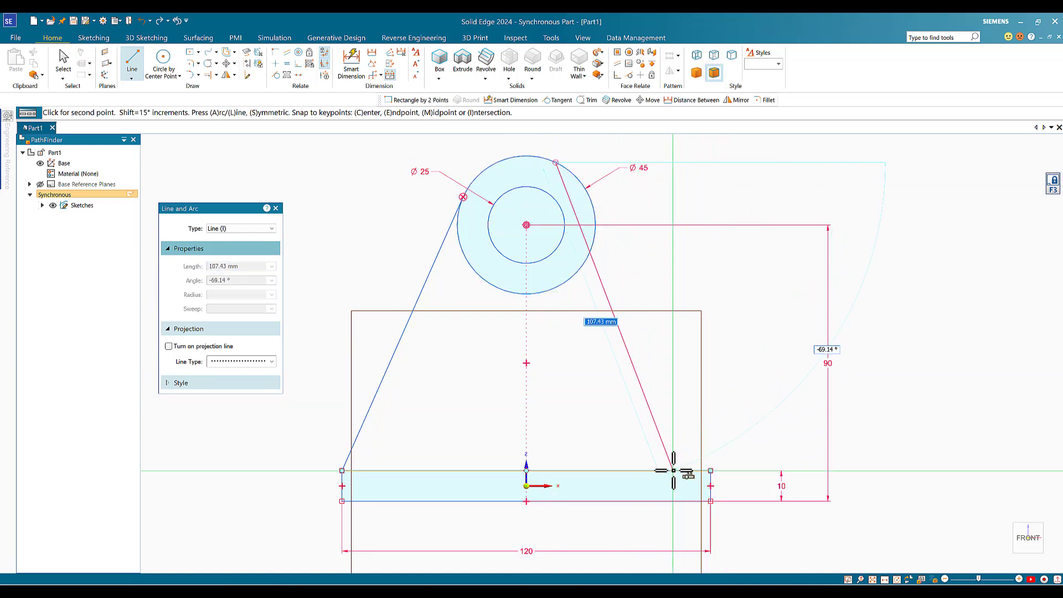
left_click(711, 469)
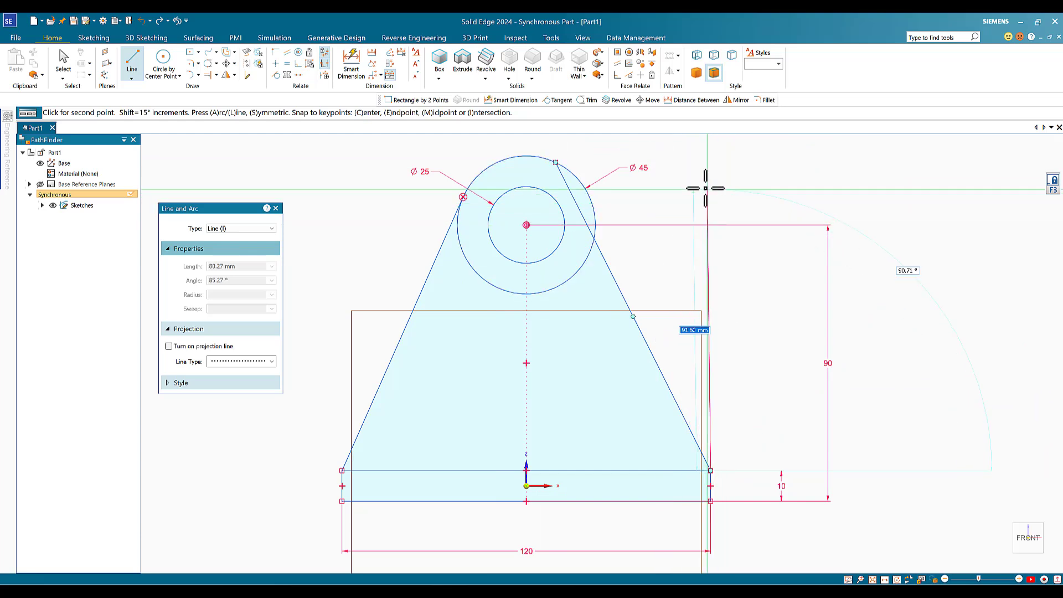
right_click(687, 193)
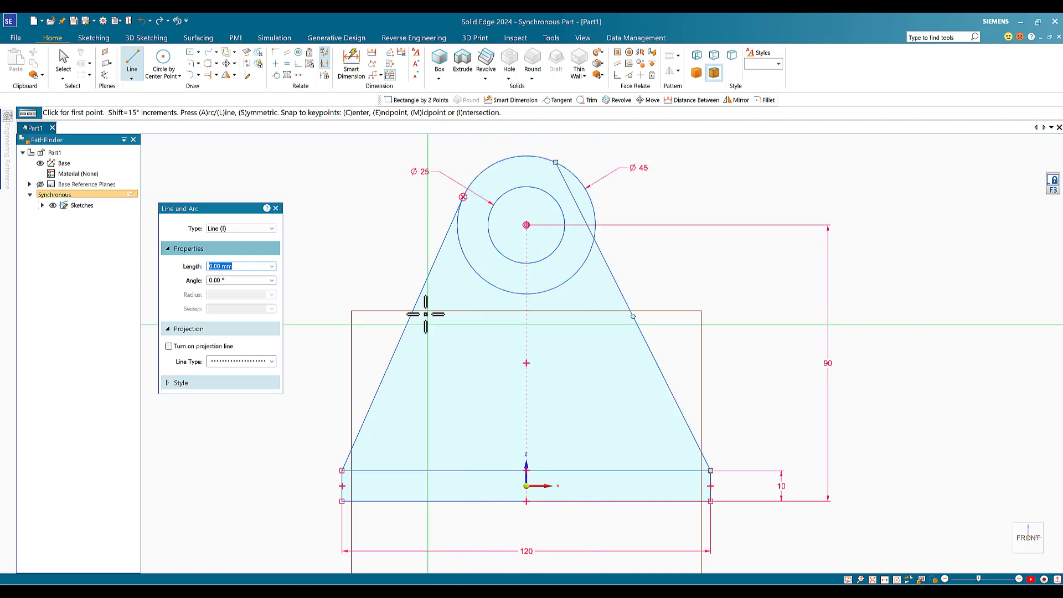
left_click(276, 76)
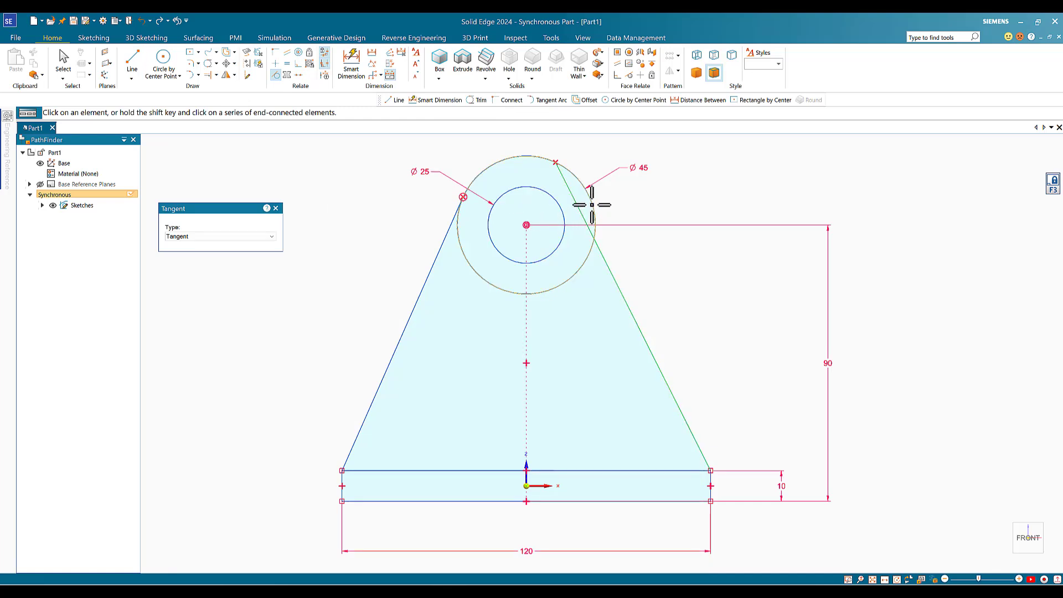
left_click(591, 203)
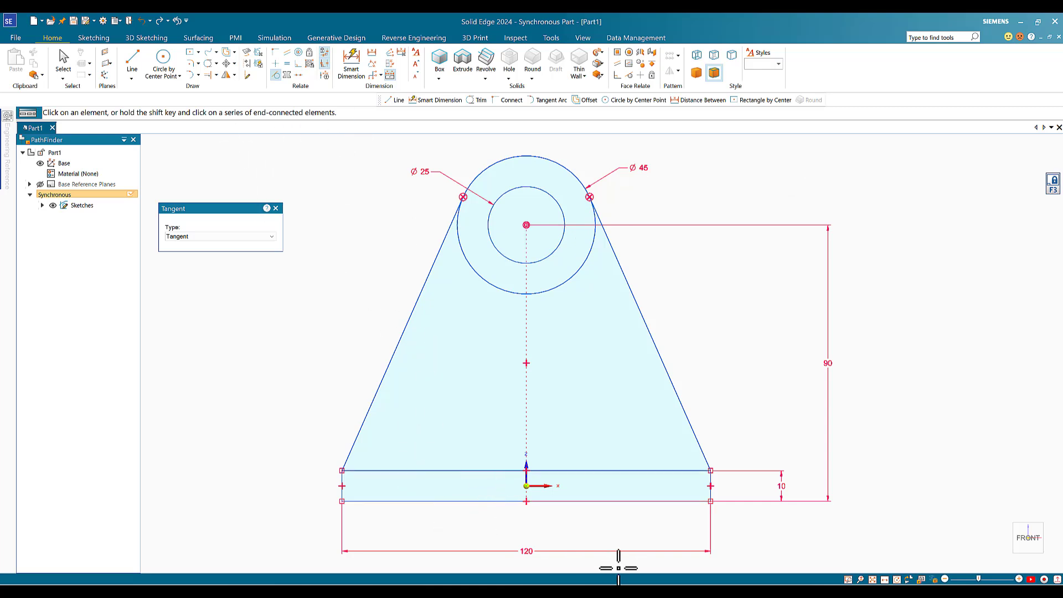
Check the PDF drawing and draw a 25 mm wide, 4 mm high rectangle on the base's bottom edge, right of its midpoint.
key("alt+Tab")
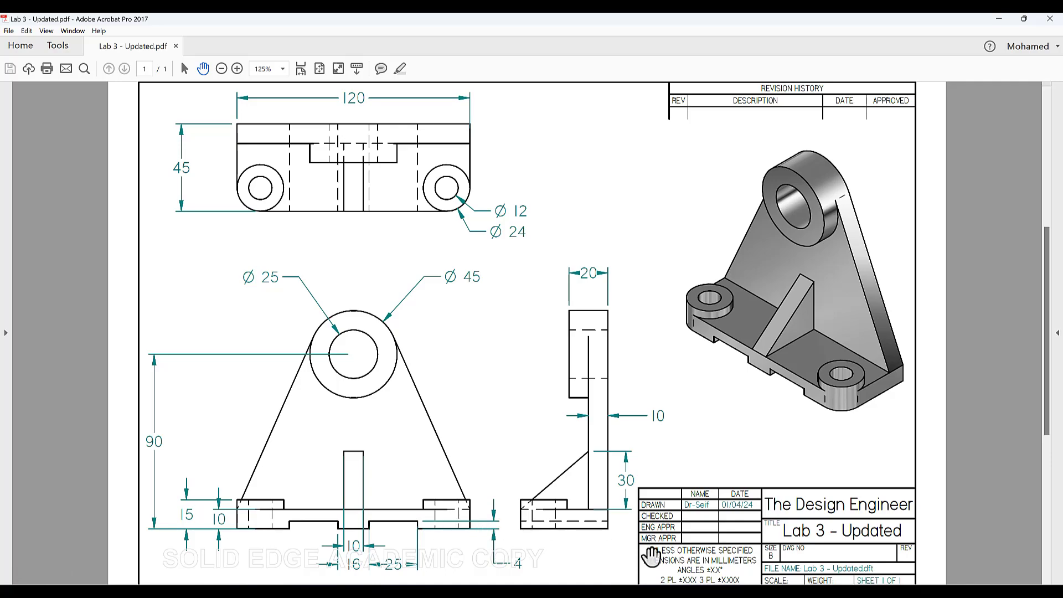
key("alt+Tab")
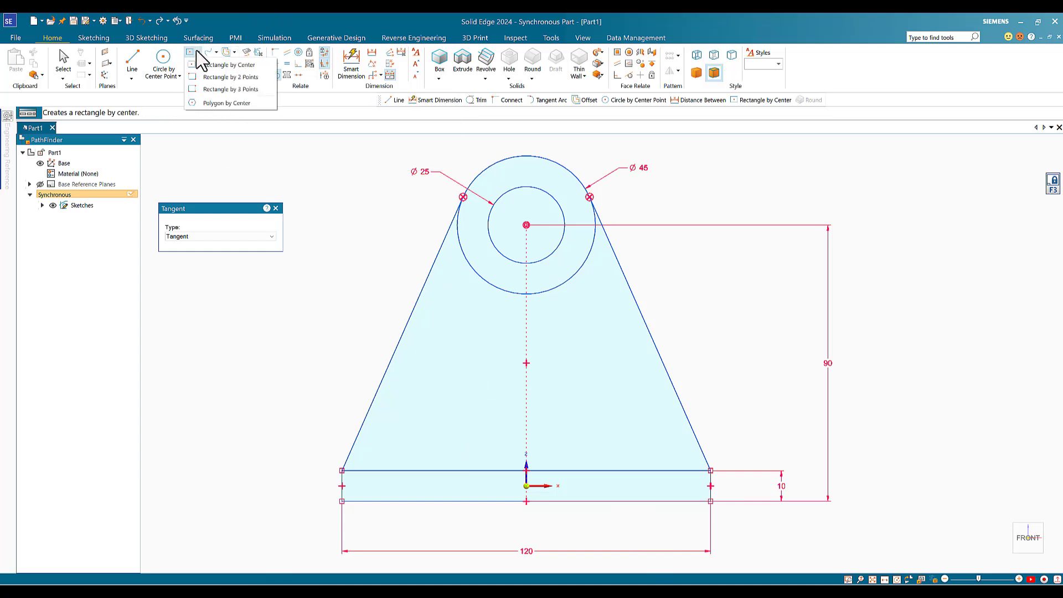
left_click(220, 78)
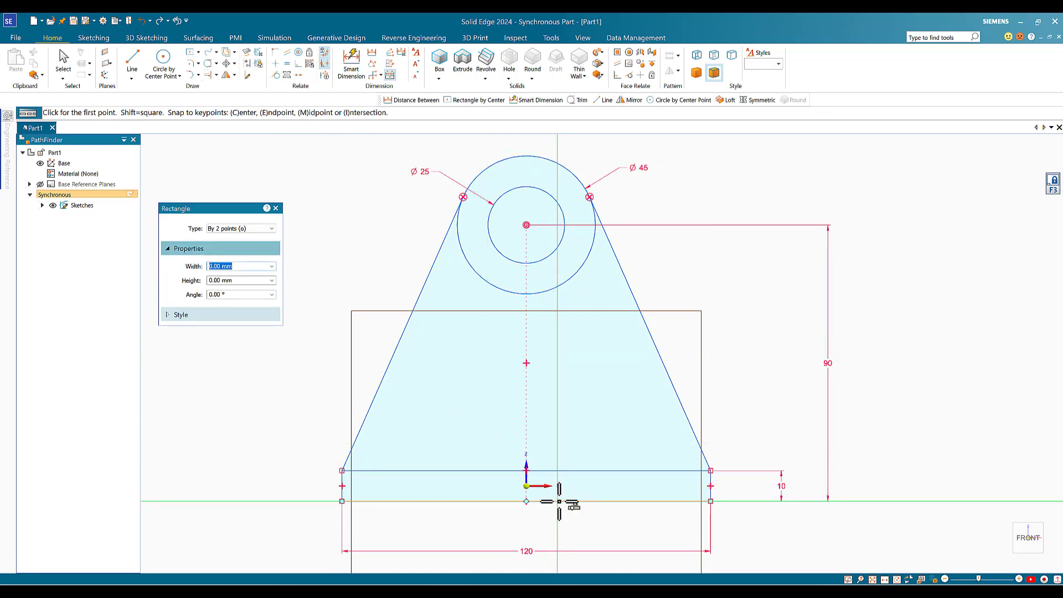
left_click(559, 496)
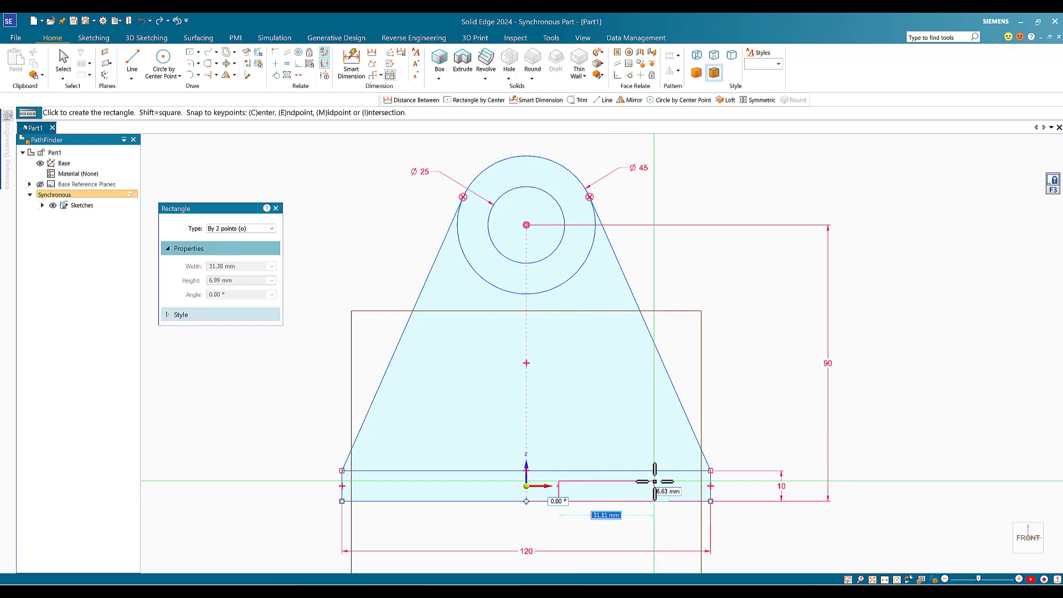
type("25")
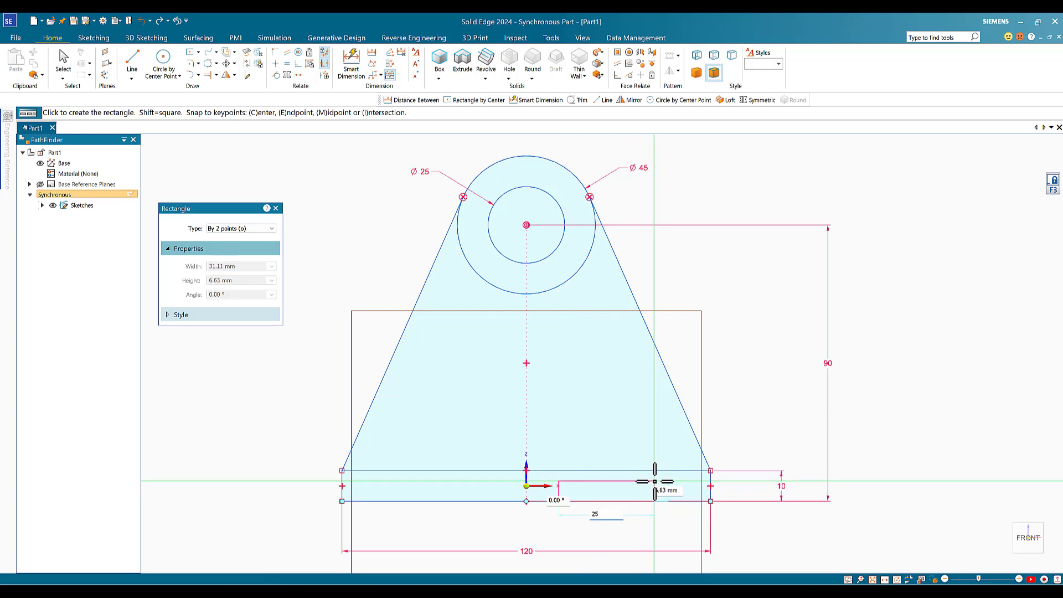
key("Tab")
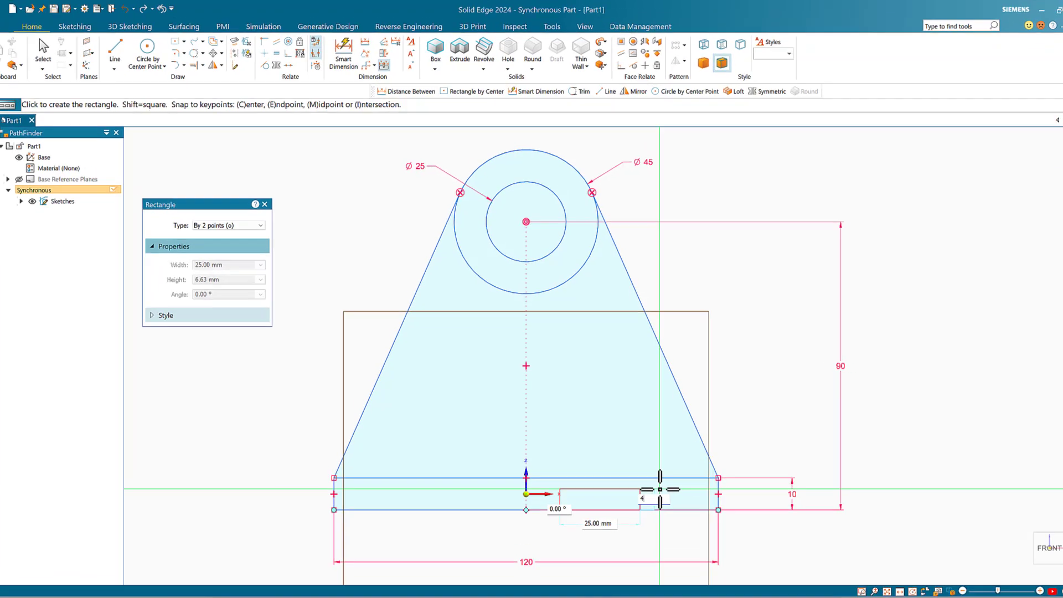
type("4")
key("Tab")
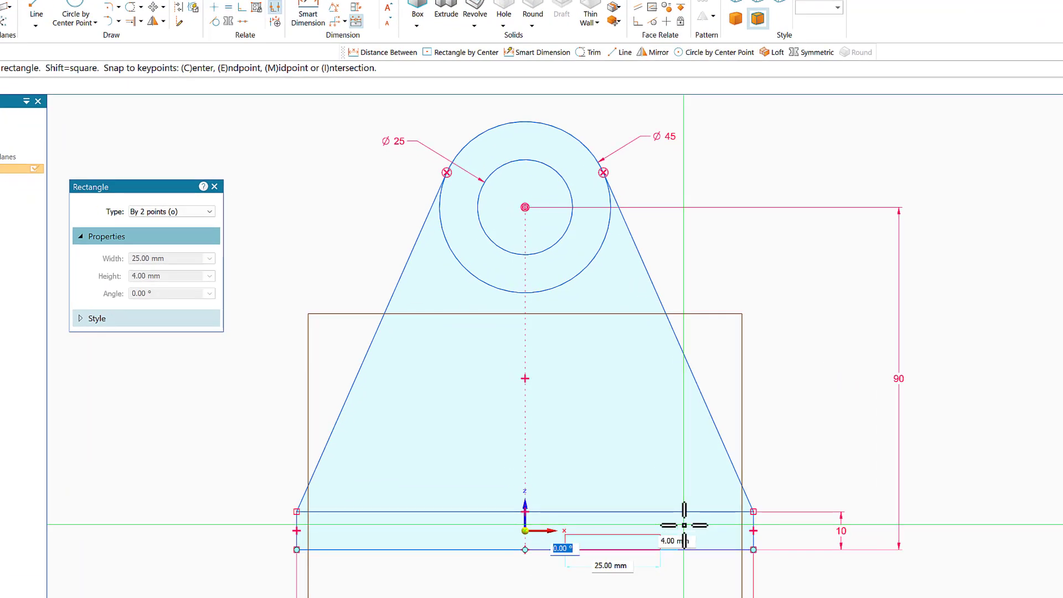
key("Return")
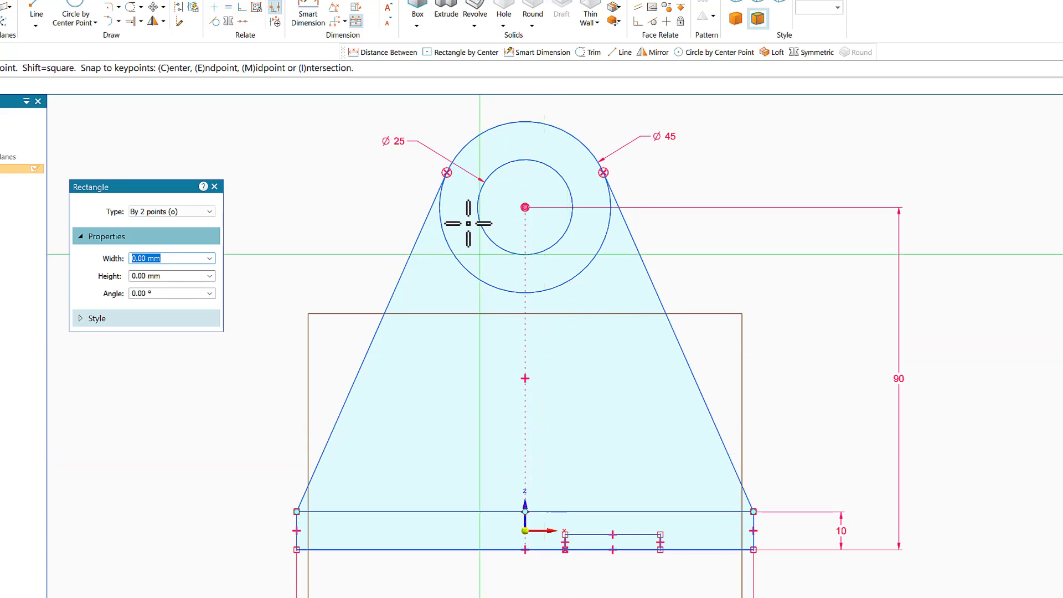
Add driving dimensions for the small notch rectangle's width below it and its height to its right.
left_click(309, 11)
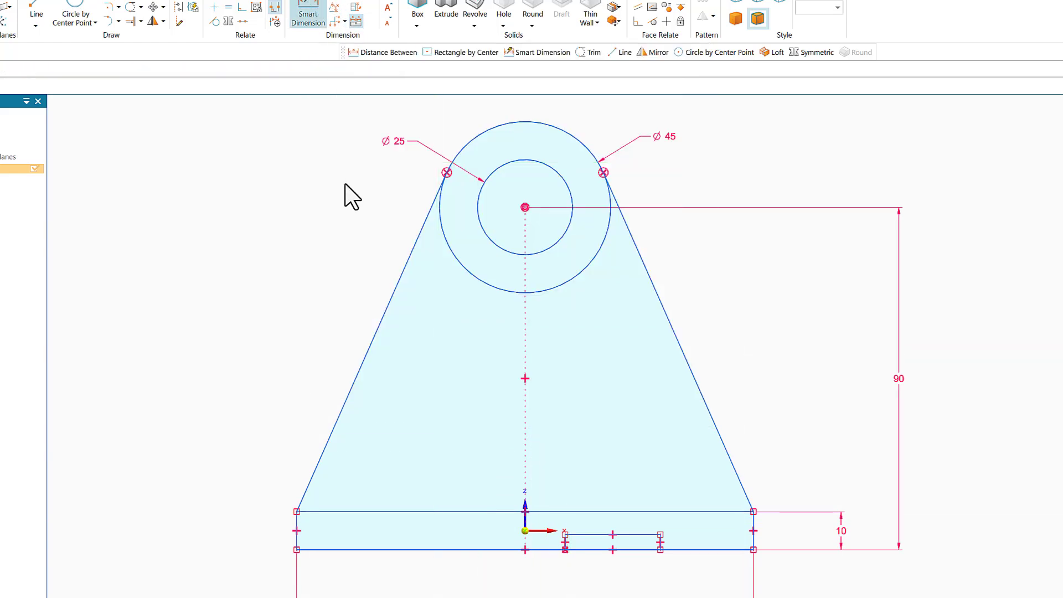
left_click(626, 534)
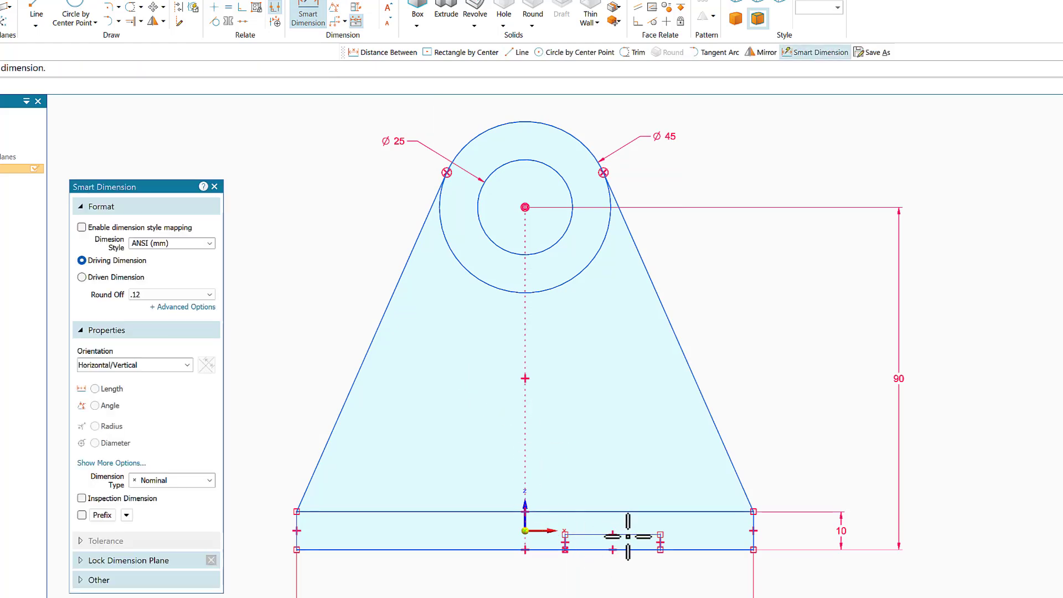
left_click(626, 584)
left_click(659, 541)
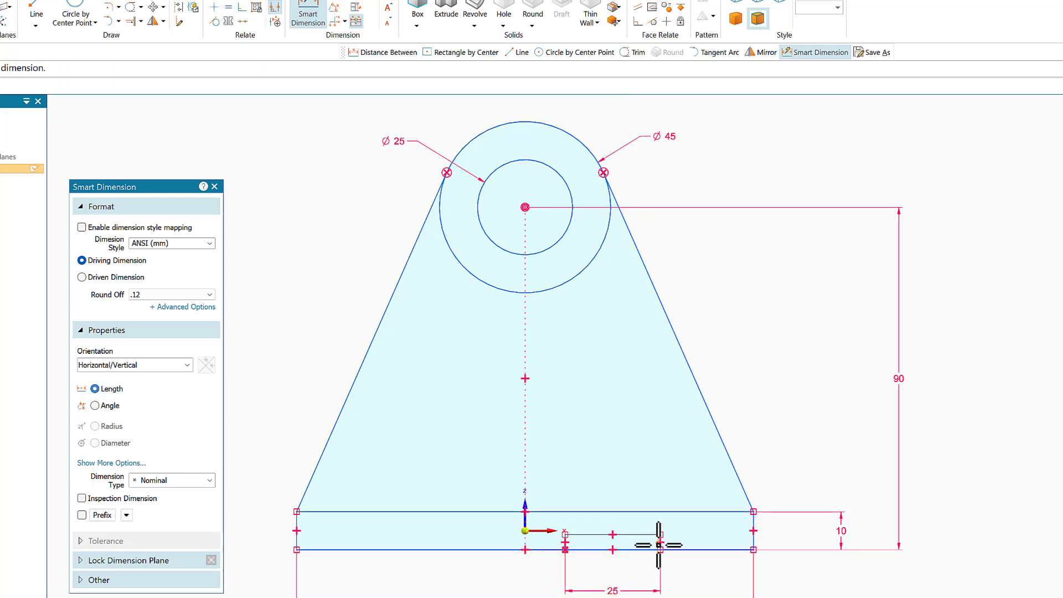
left_click(799, 540)
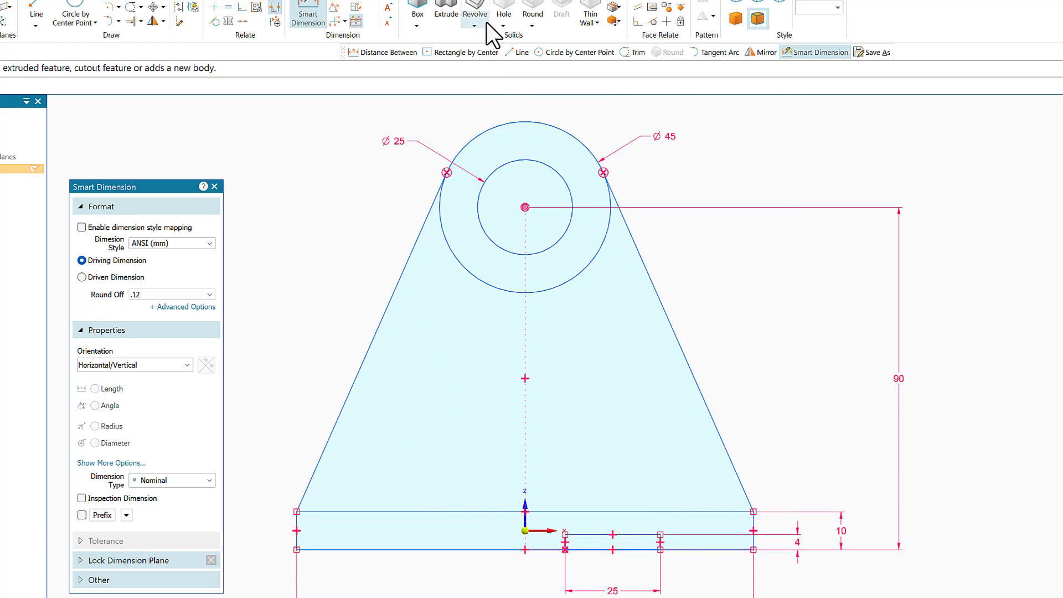
Dimension the horizontal distance from the base's midpoint to the notch rectangle's left side and set it to 8 mm.
left_click(335, 6)
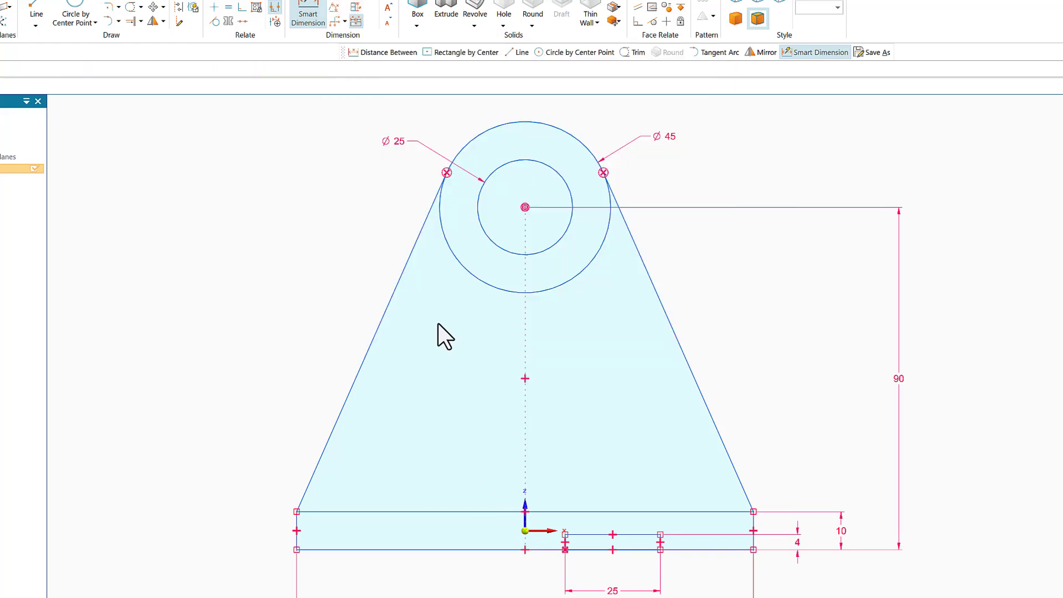
left_click(565, 545)
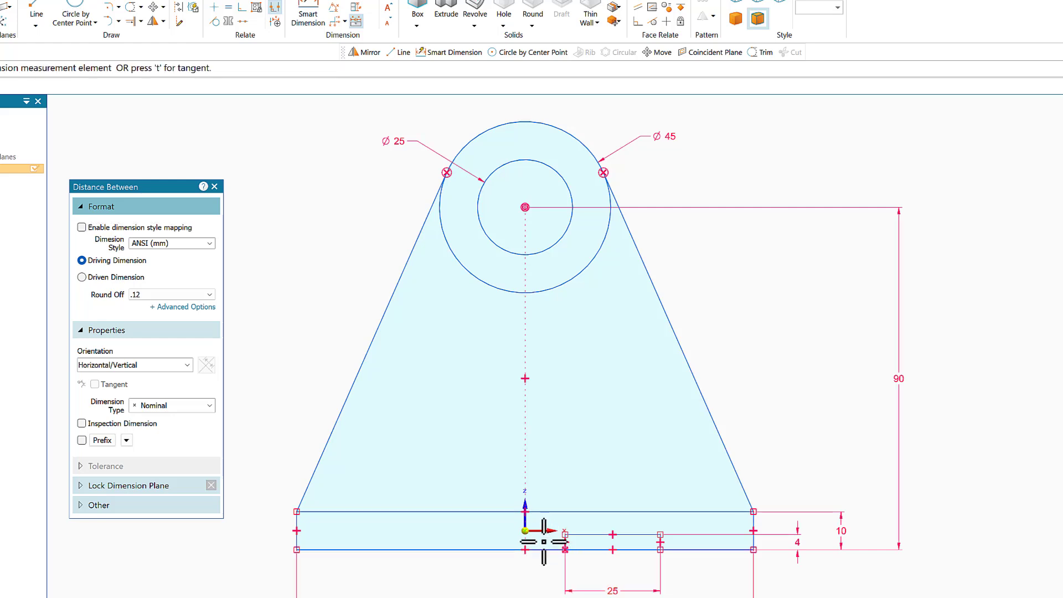
left_click(526, 517)
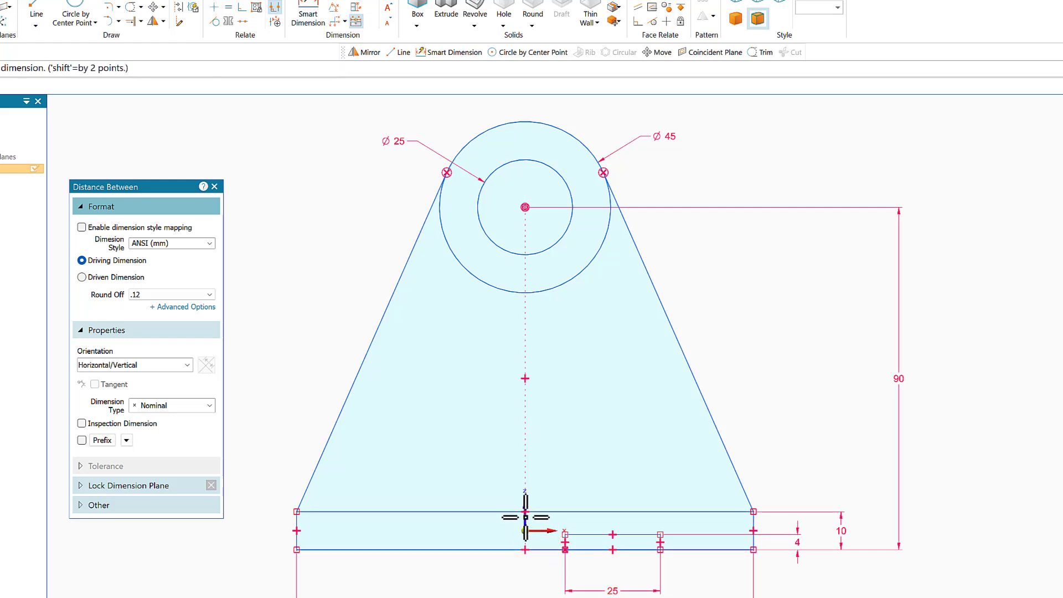
left_click(544, 579)
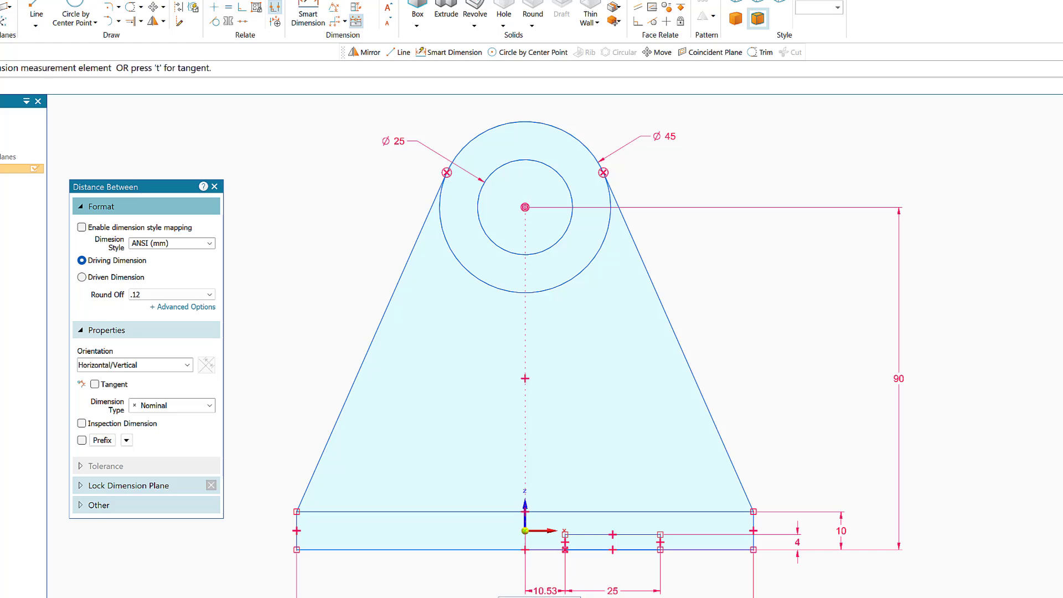
type("8")
key("Return")
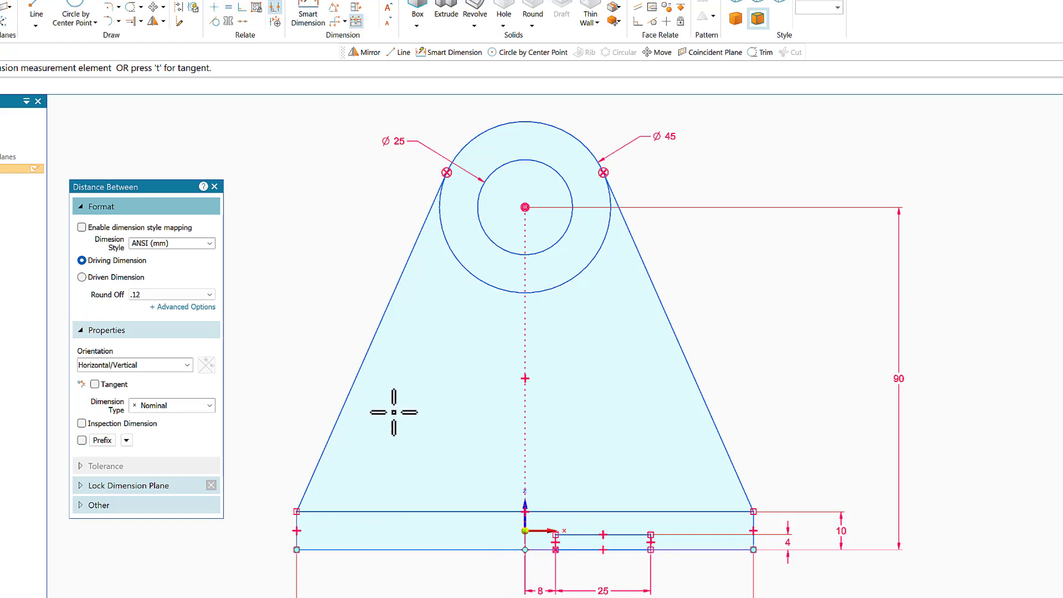
left_click(275, 1)
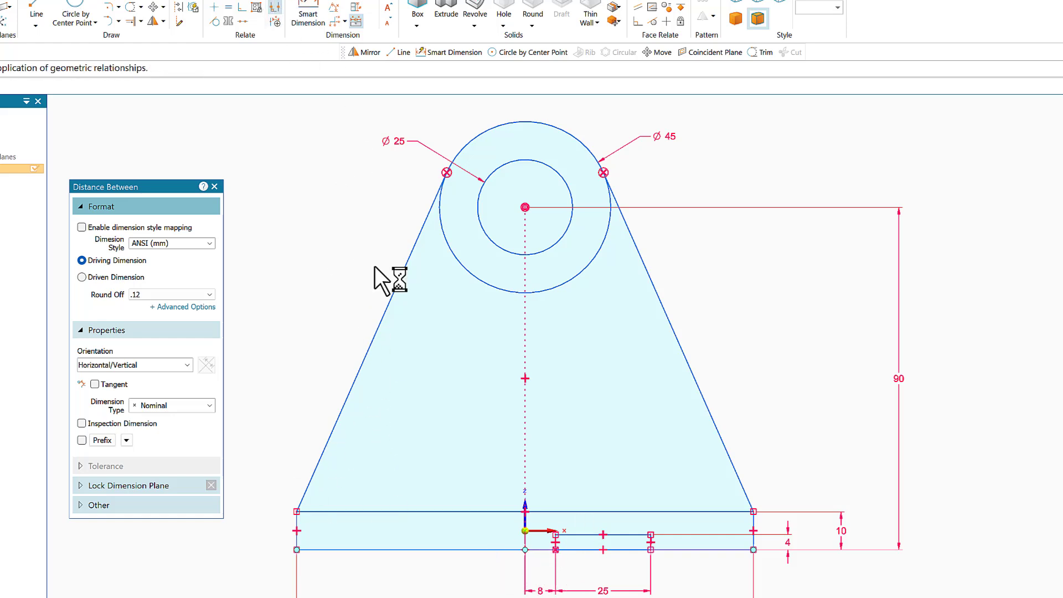
left_click(345, 408)
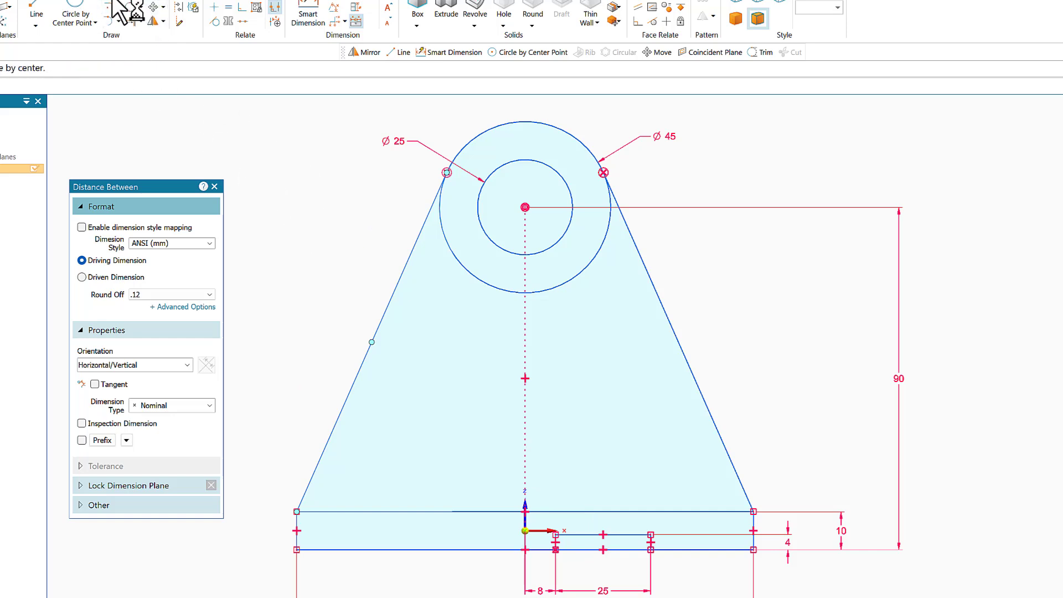
Mirror a copy of the small notch rectangle about the sketch's vertical centre axis to the other half of the base.
key("Escape")
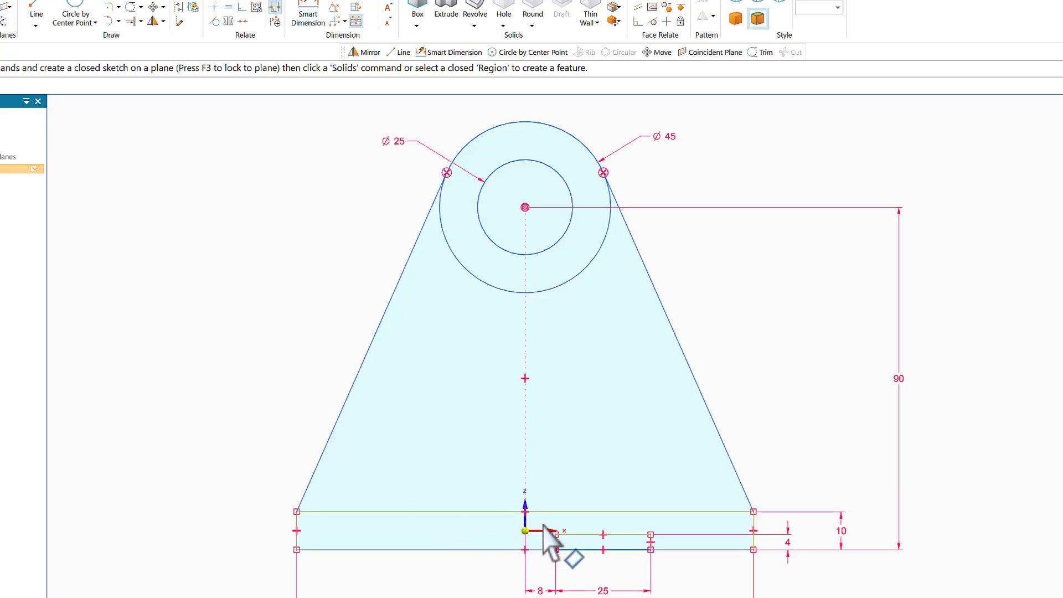
left_click_drag(543, 526, 658, 564)
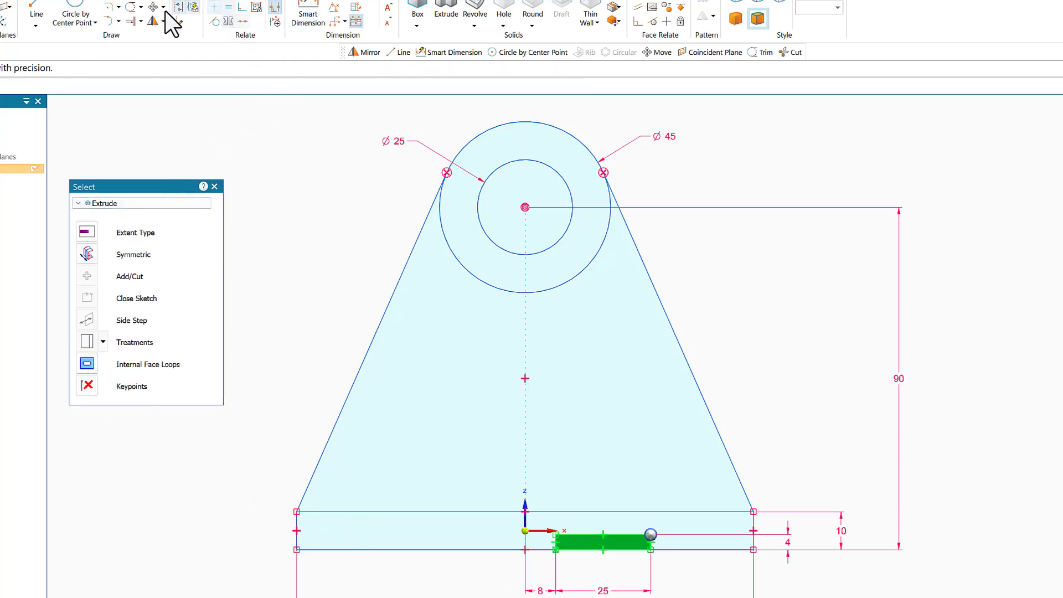
left_click(149, 22)
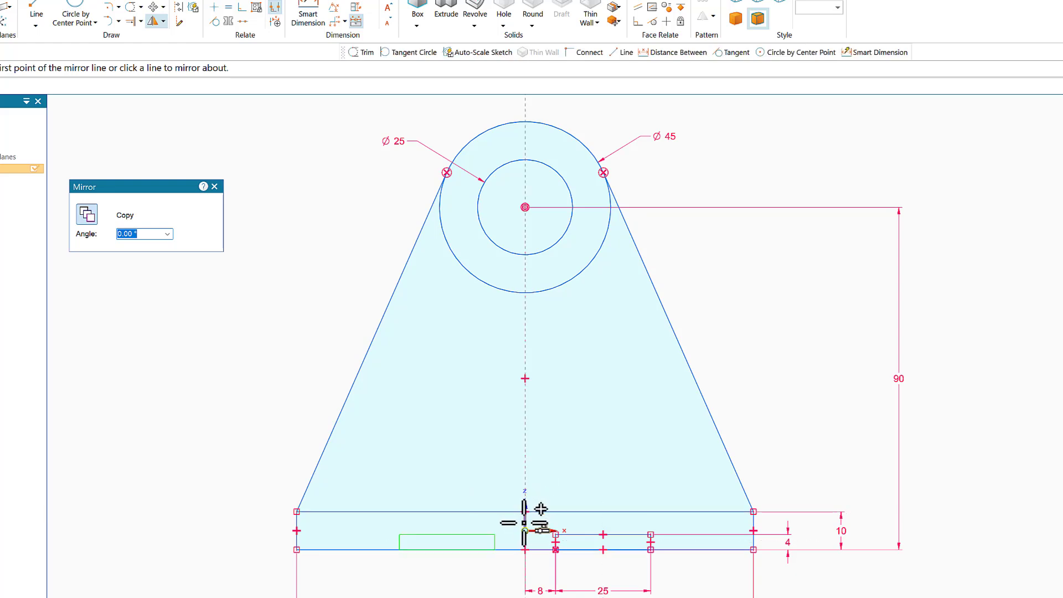
left_click(524, 522)
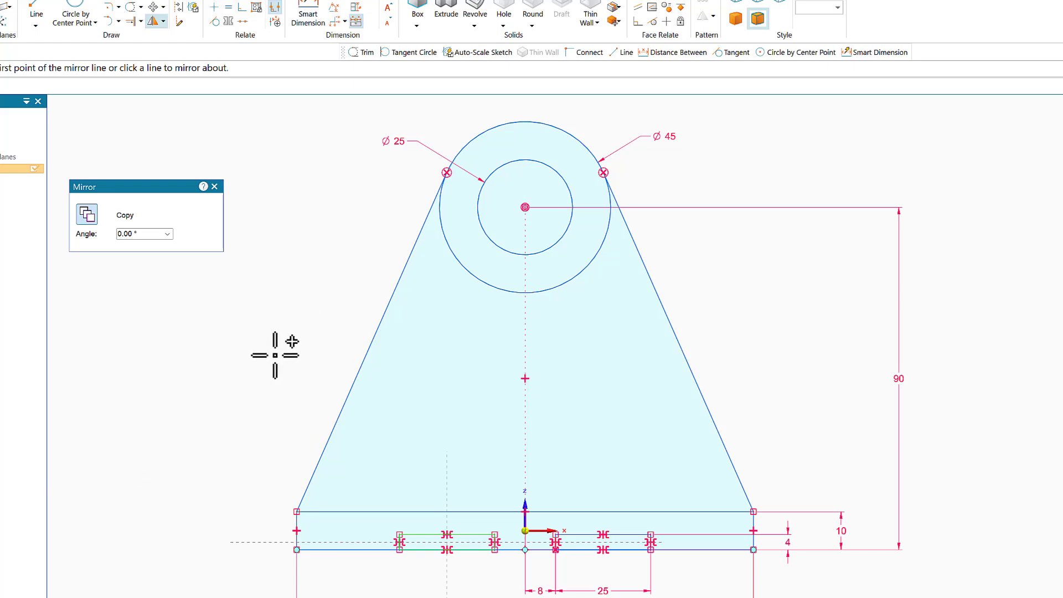
key("Escape")
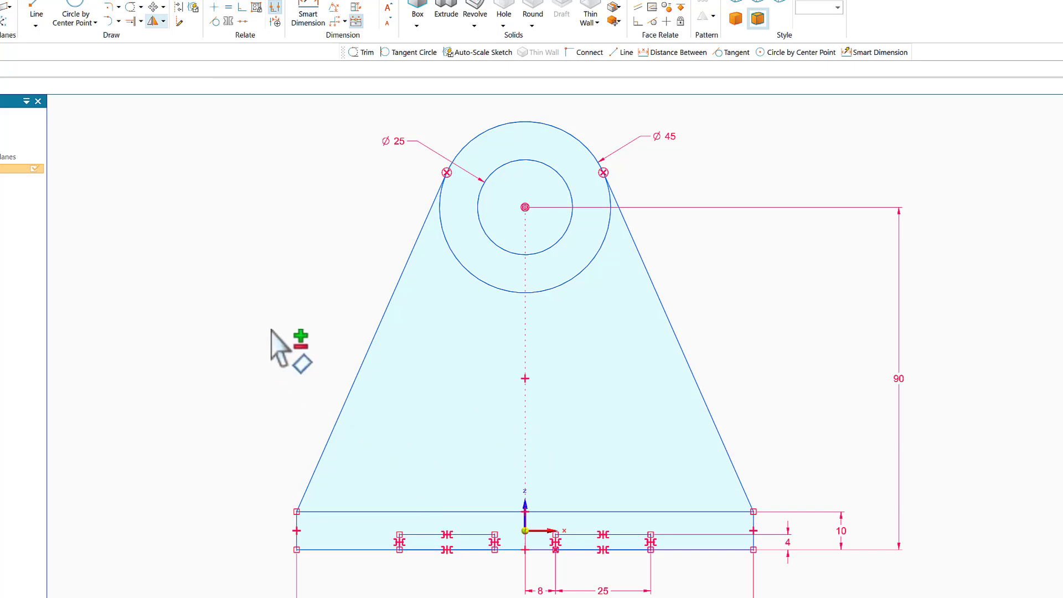
Trim away the base's bottom edge segments beneath both notch rectangles to open the notches.
left_click(131, 7)
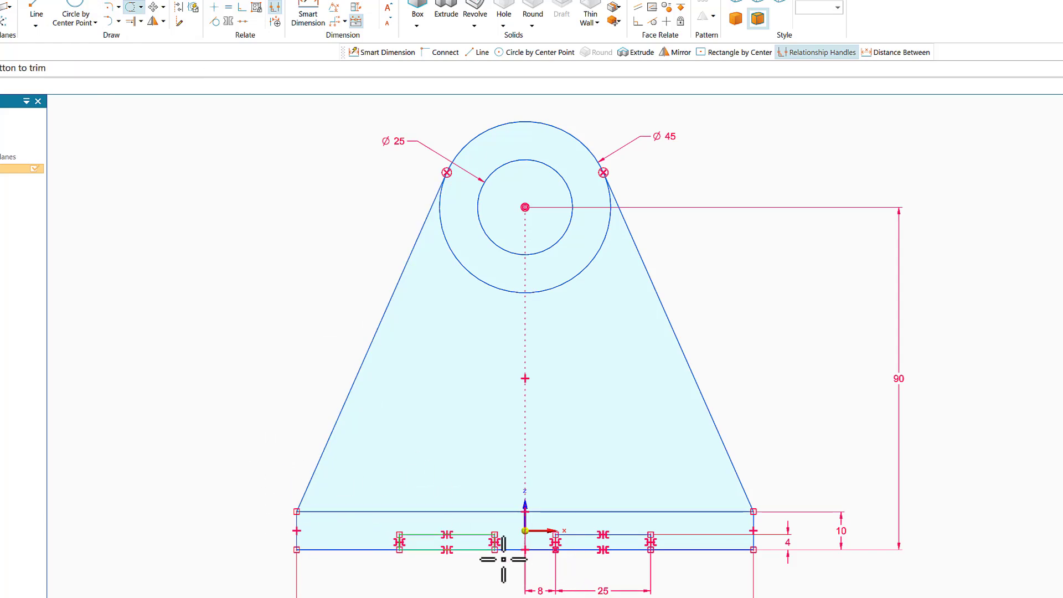
left_click(420, 550)
left_click(420, 551)
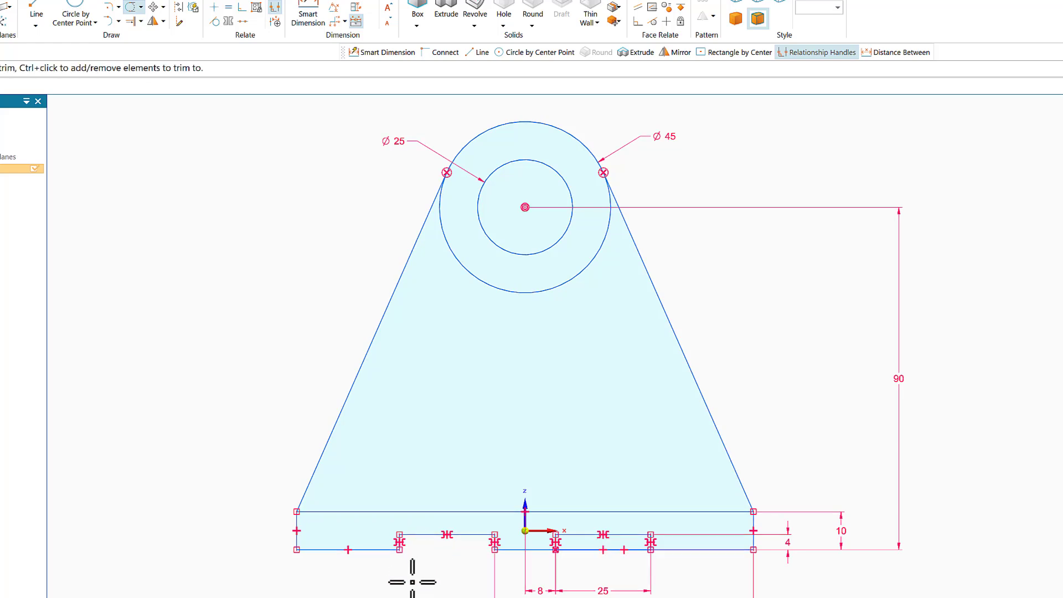
left_click(585, 549)
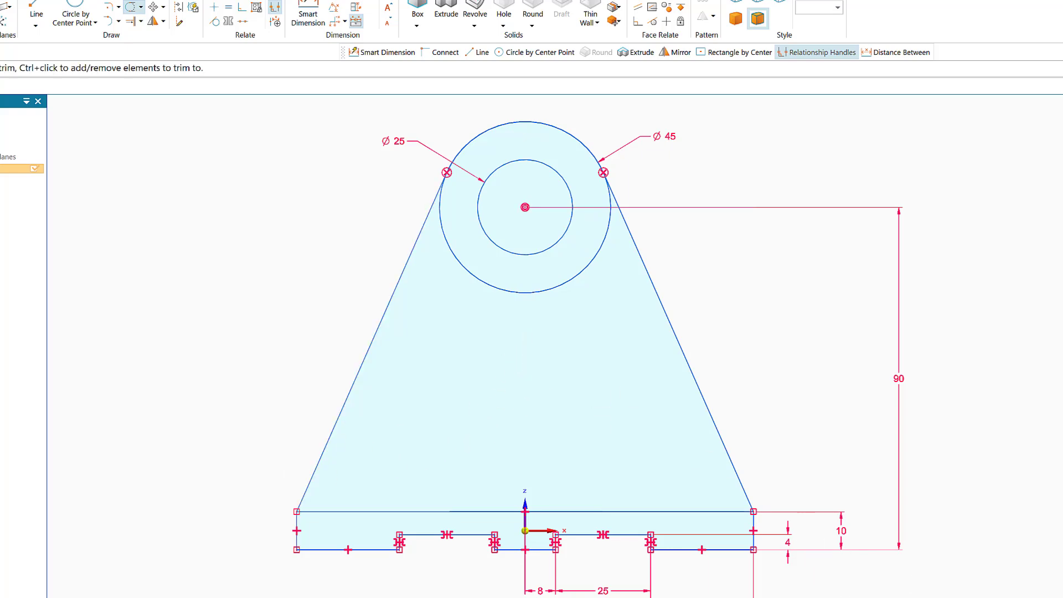
Extrude the notched base region 45 mm toward the front in an isometric view.
left_click(1007, 561)
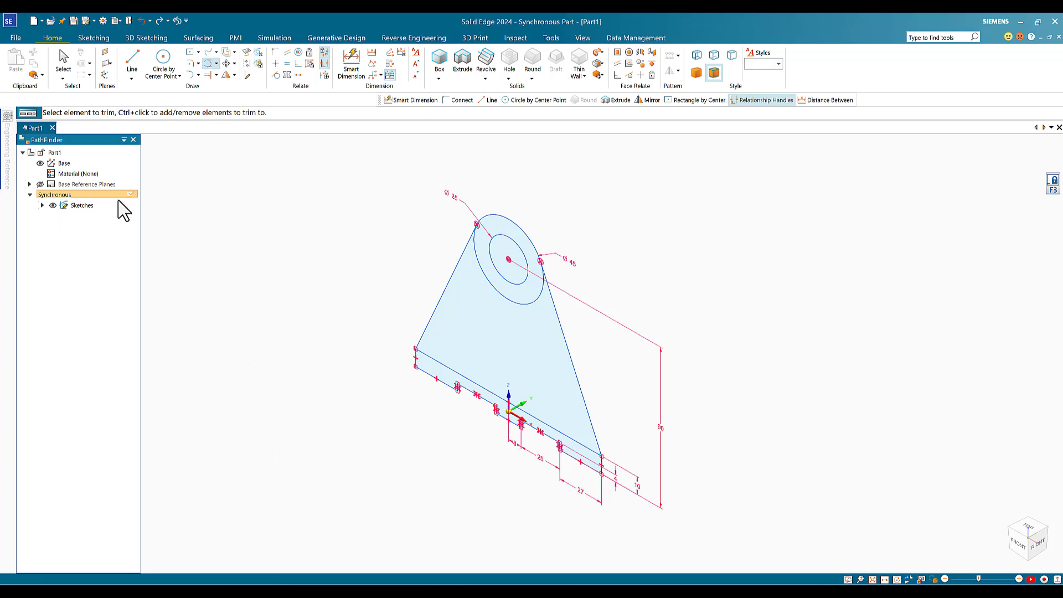
left_click(63, 62)
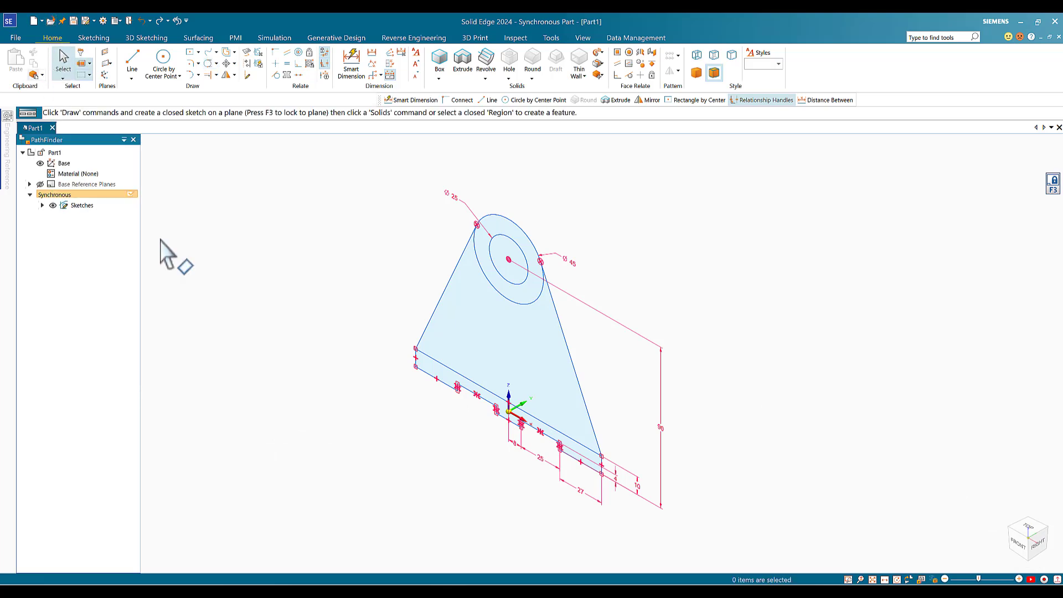
left_click(438, 371)
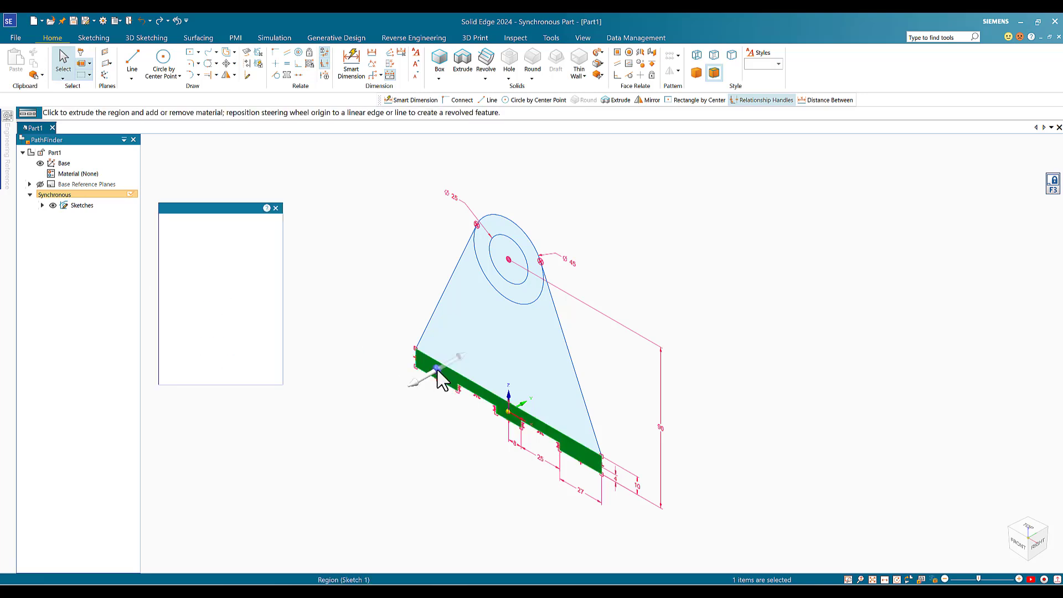
left_click(419, 382)
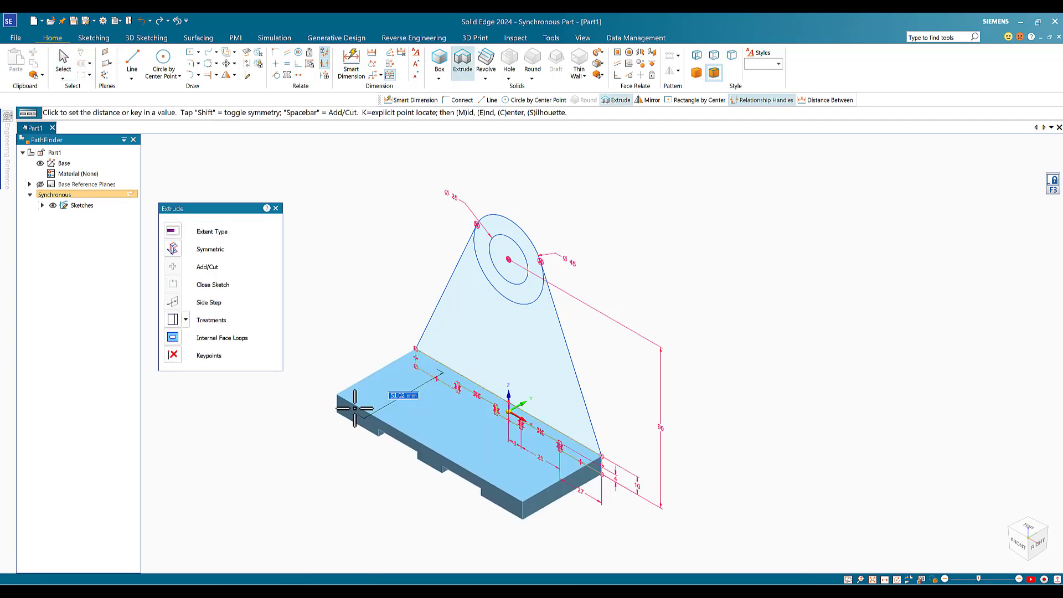
key("Return")
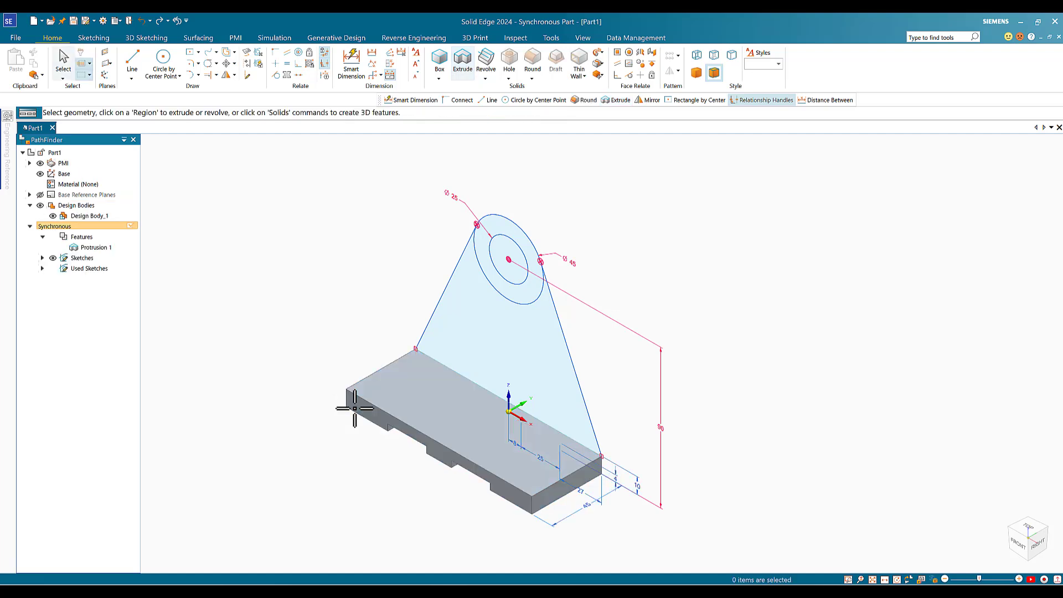
Extrude the tapered upright region between the base and the 45 mm circle 10 mm toward the front.
left_click(483, 373)
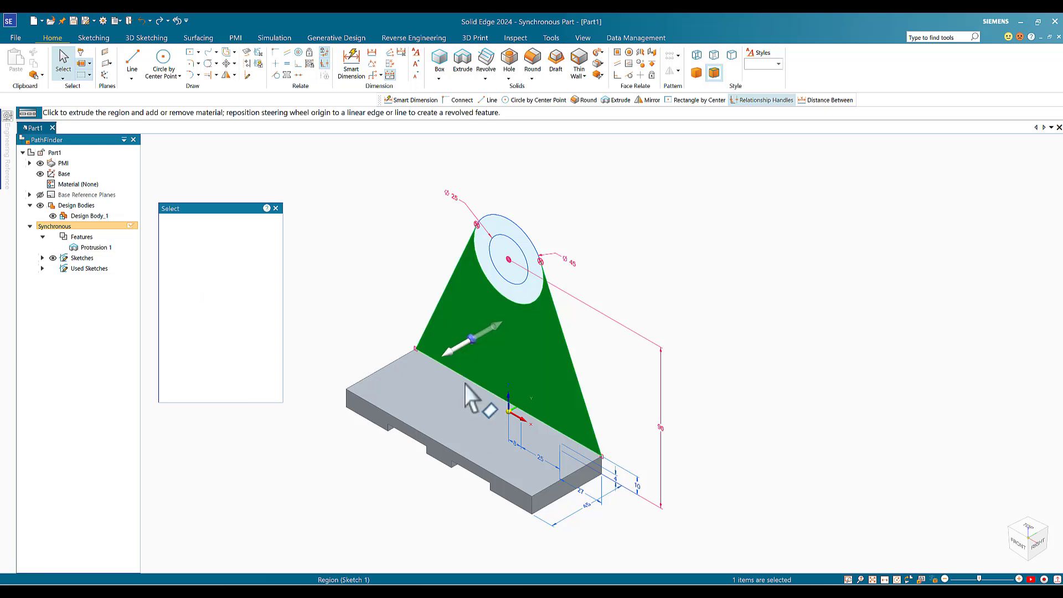
left_click(460, 349)
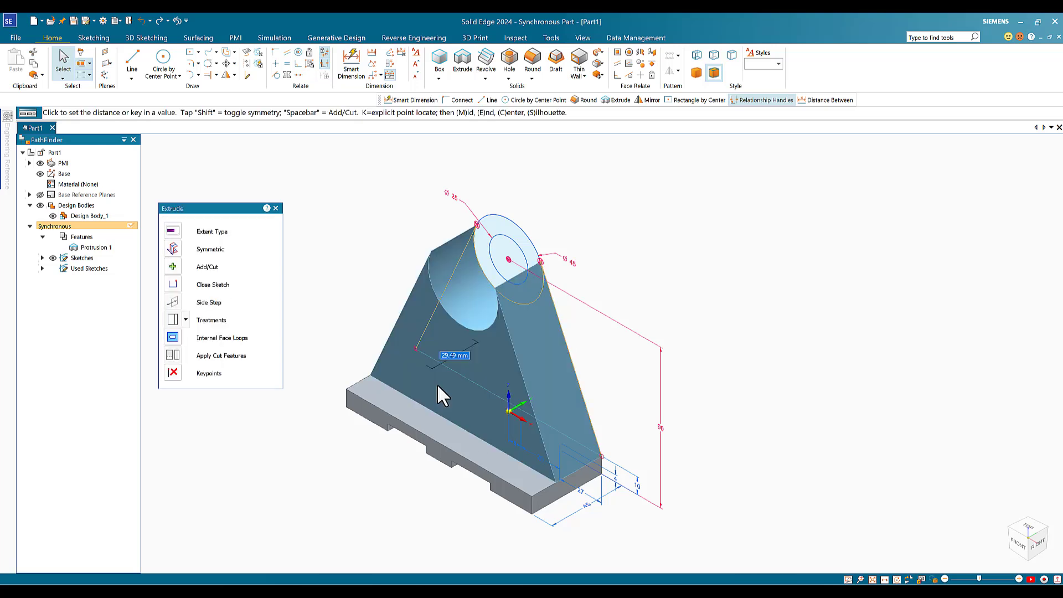
type("10")
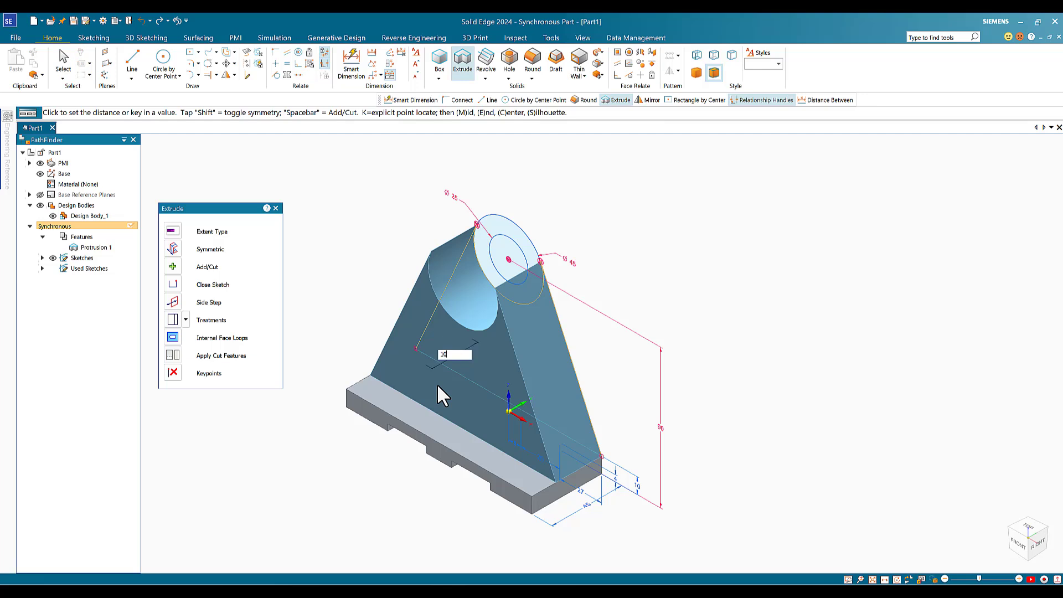
key("Return")
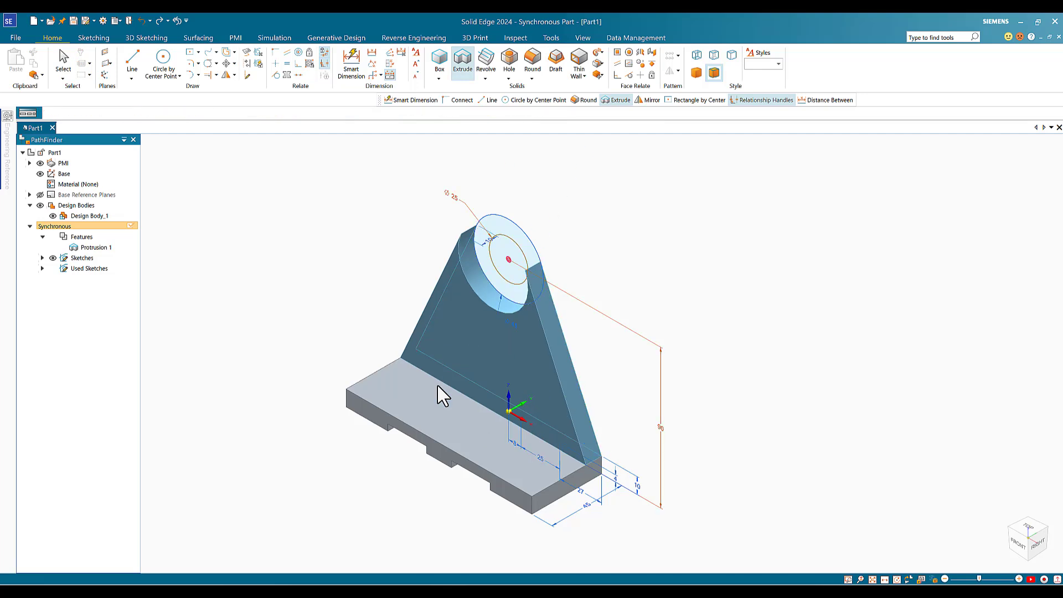
Extrude the ring between the 25 mm and 45 mm circles 20 mm toward the front.
left_click(494, 237)
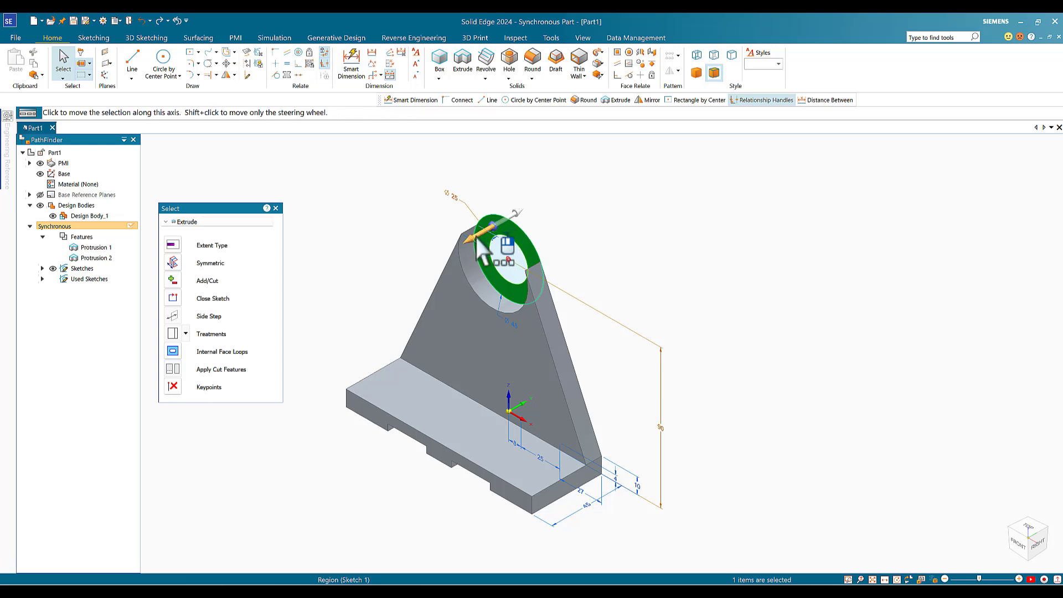
left_click(479, 244)
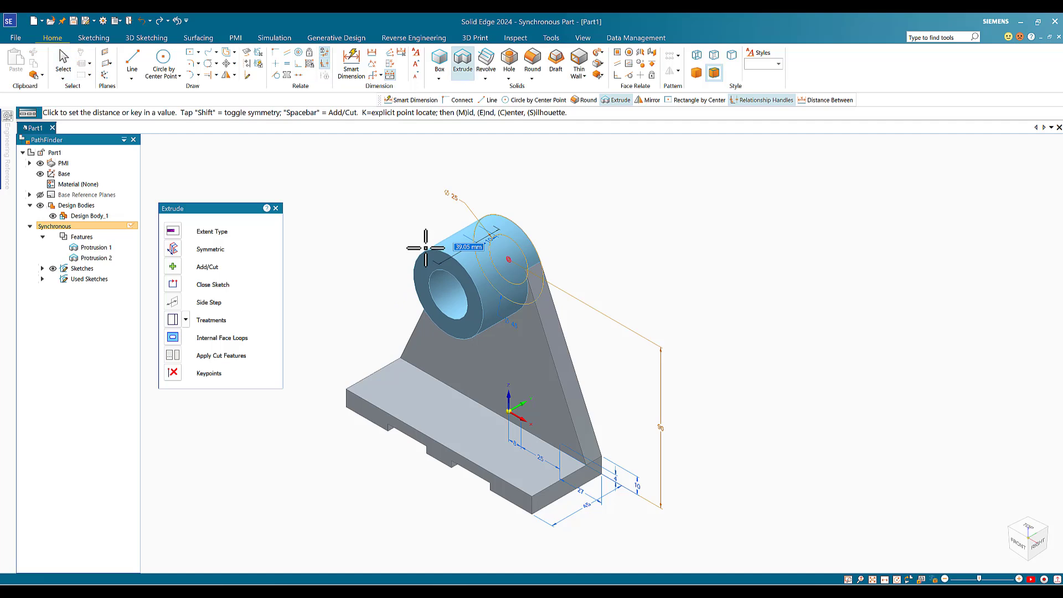
key("Return")
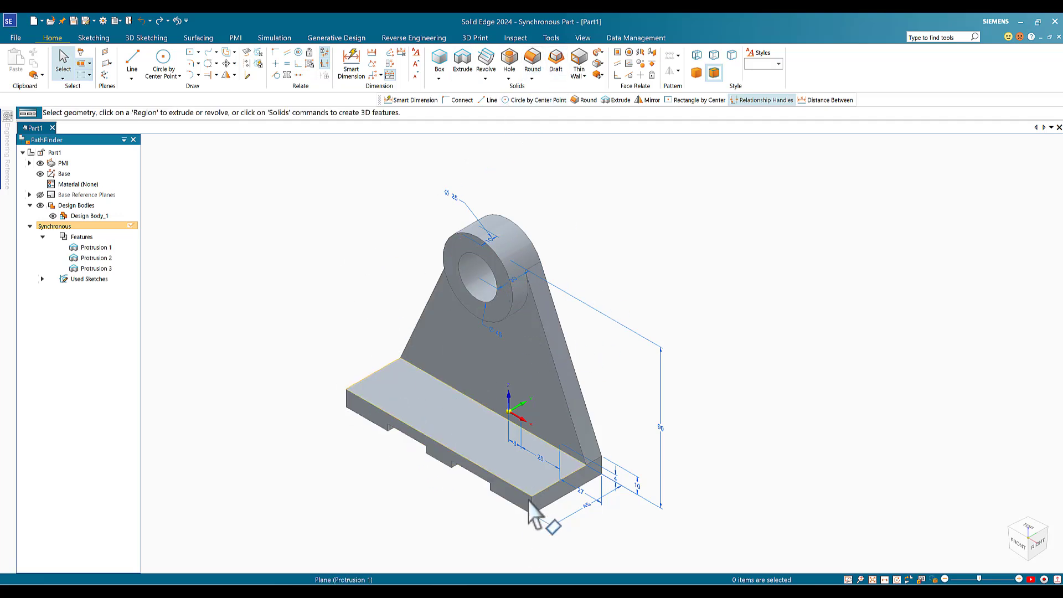
Round the base's two front vertical corner edges with a 12 mm radius.
left_click(532, 59)
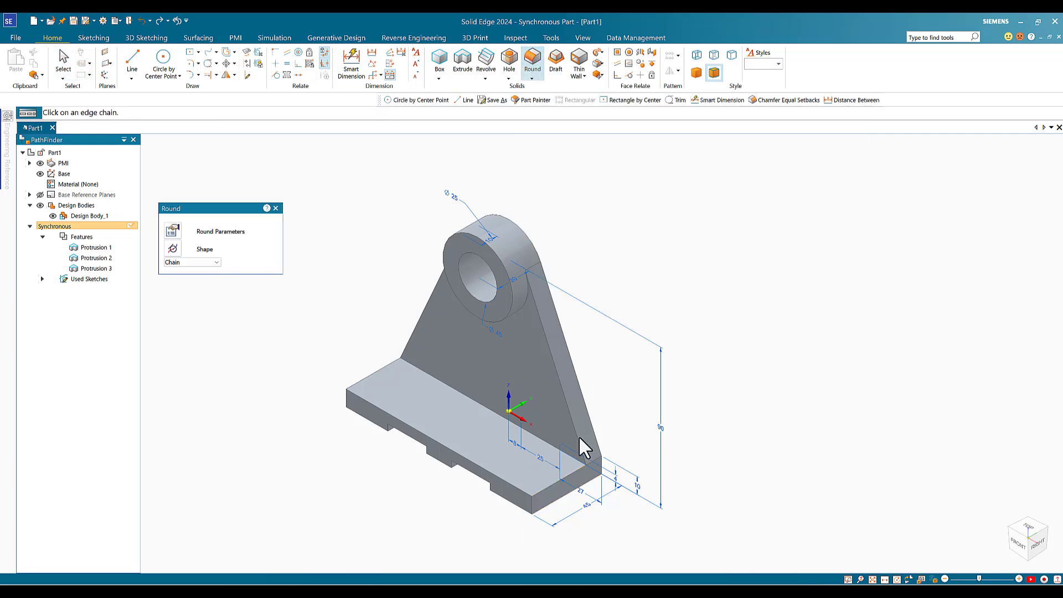
left_click(532, 507)
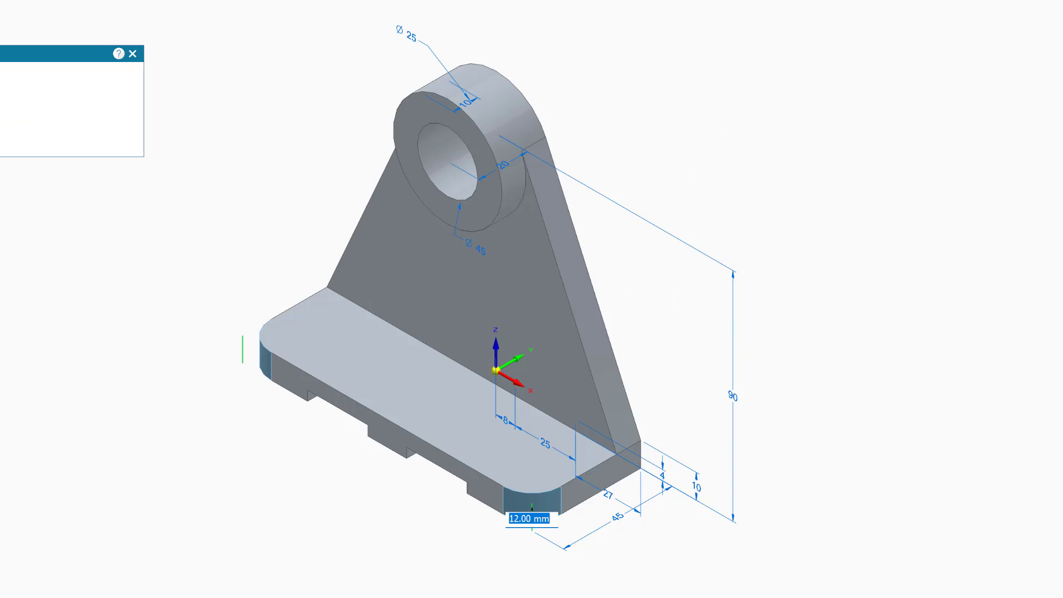
key("Return")
Draw two 24 mm diameter circles on the base's top face, concentric with the rounded front corners.
left_click(224, 1)
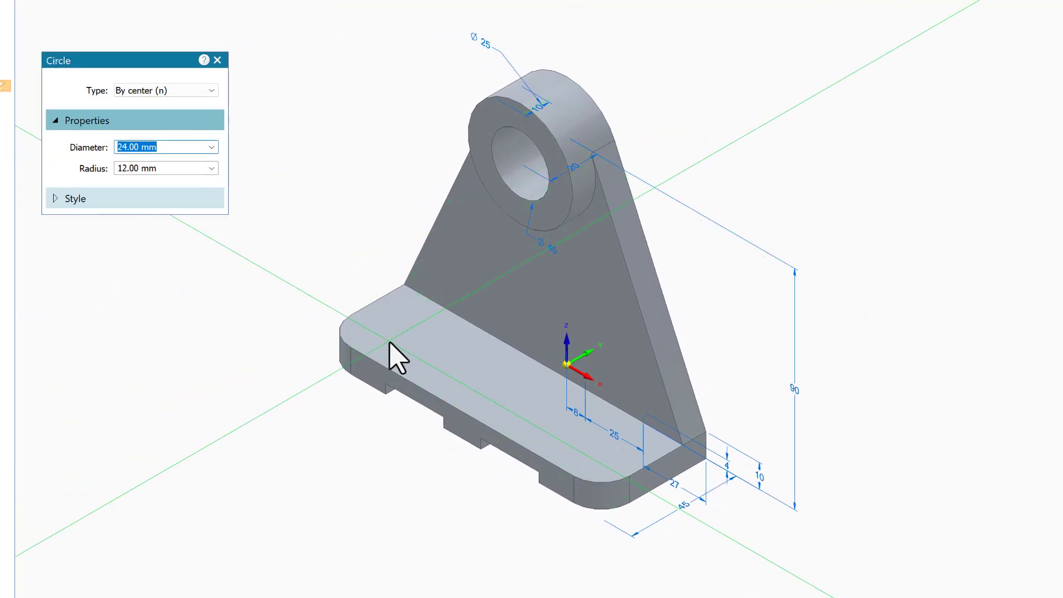
left_click(355, 341)
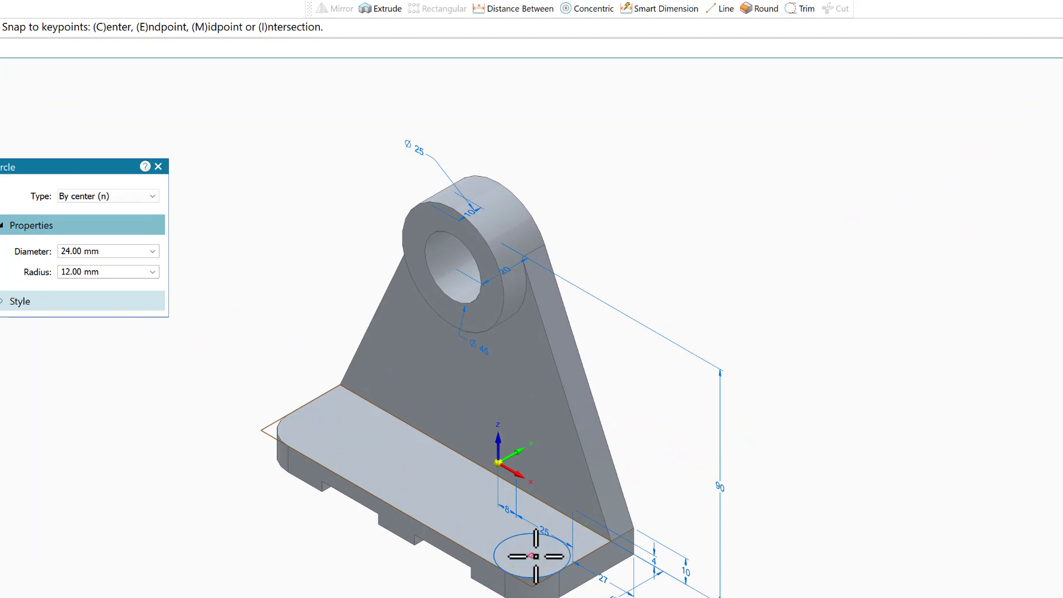
left_click(532, 556)
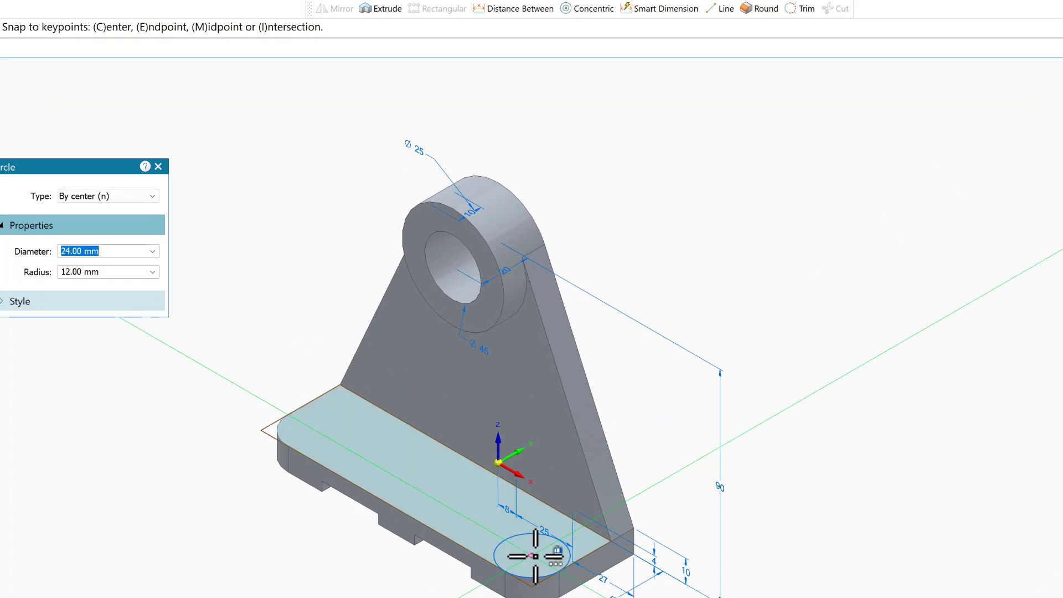
left_click(316, 430)
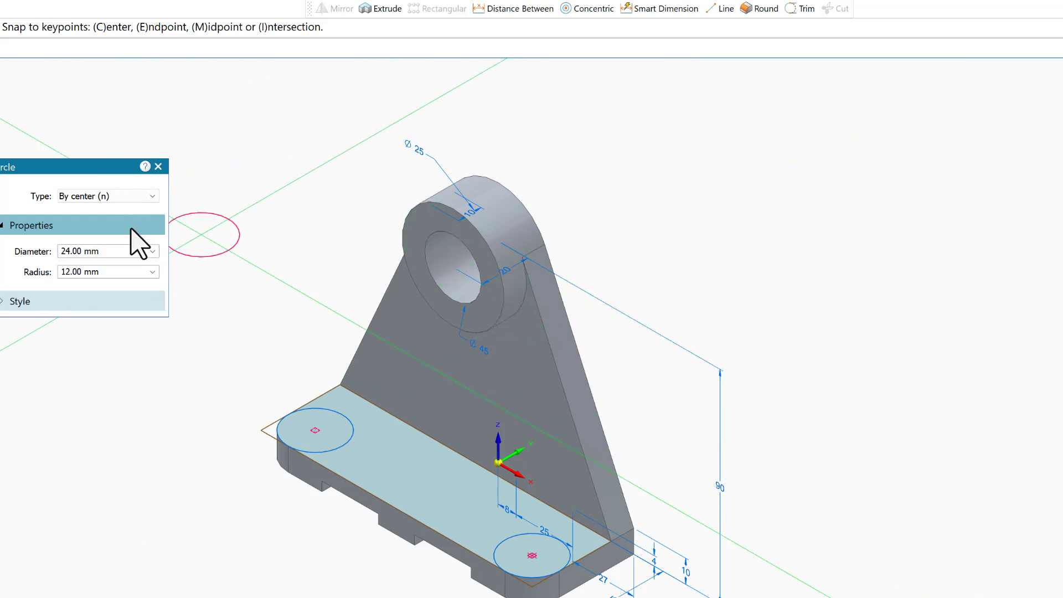
left_click(62, 60)
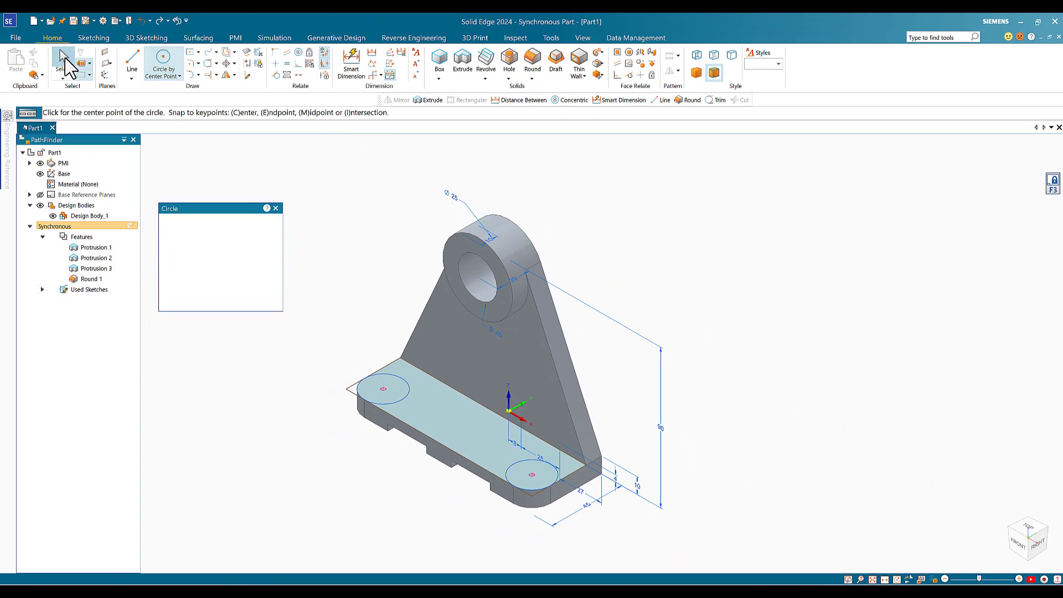
Extrude the circle at the base's left front corner 5 mm upward as a raised pad.
left_click(398, 389)
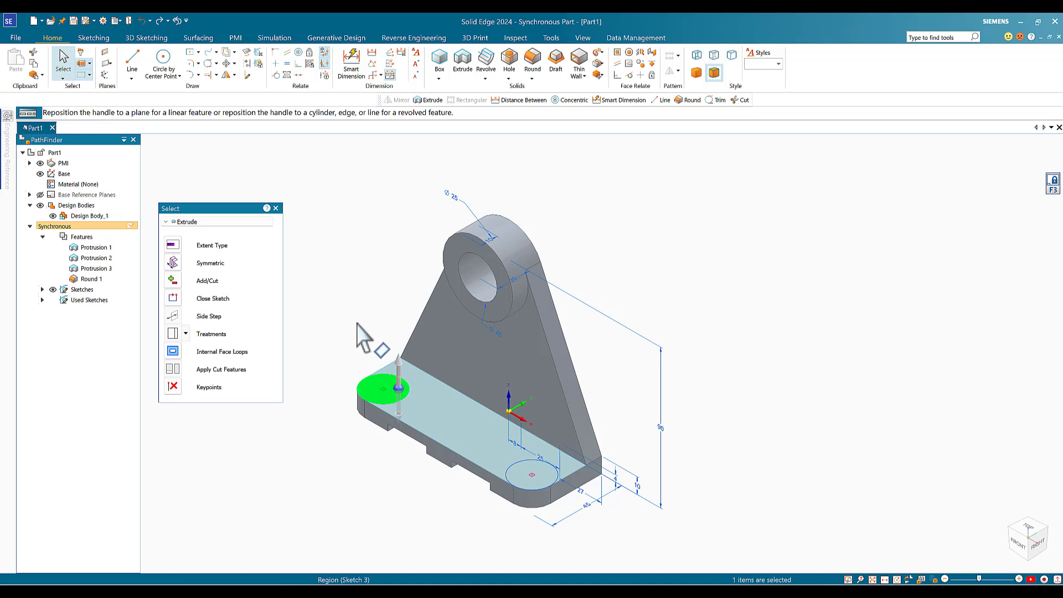
left_click(512, 471)
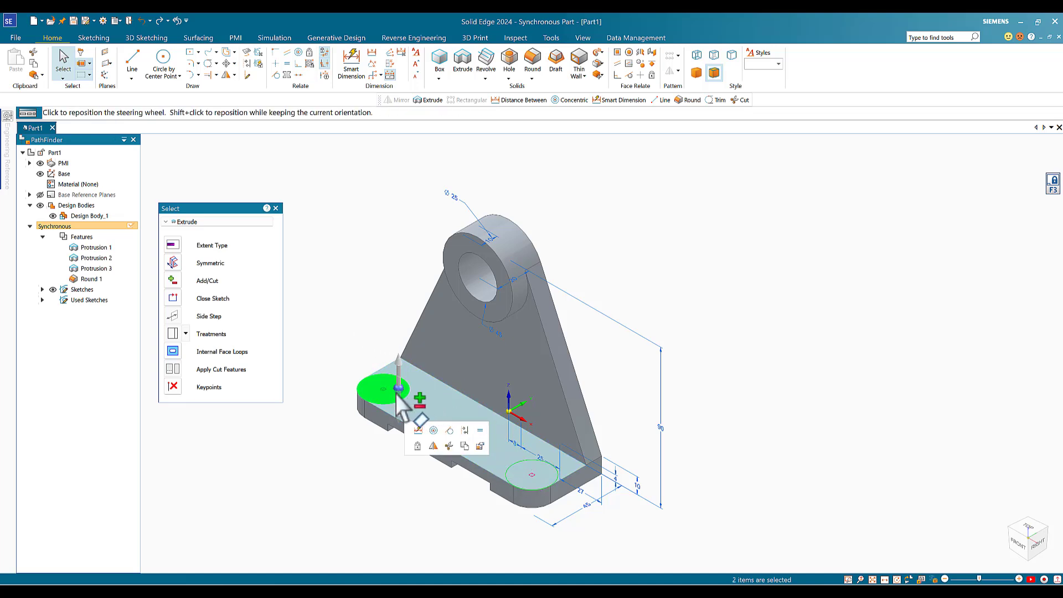
left_click(400, 364)
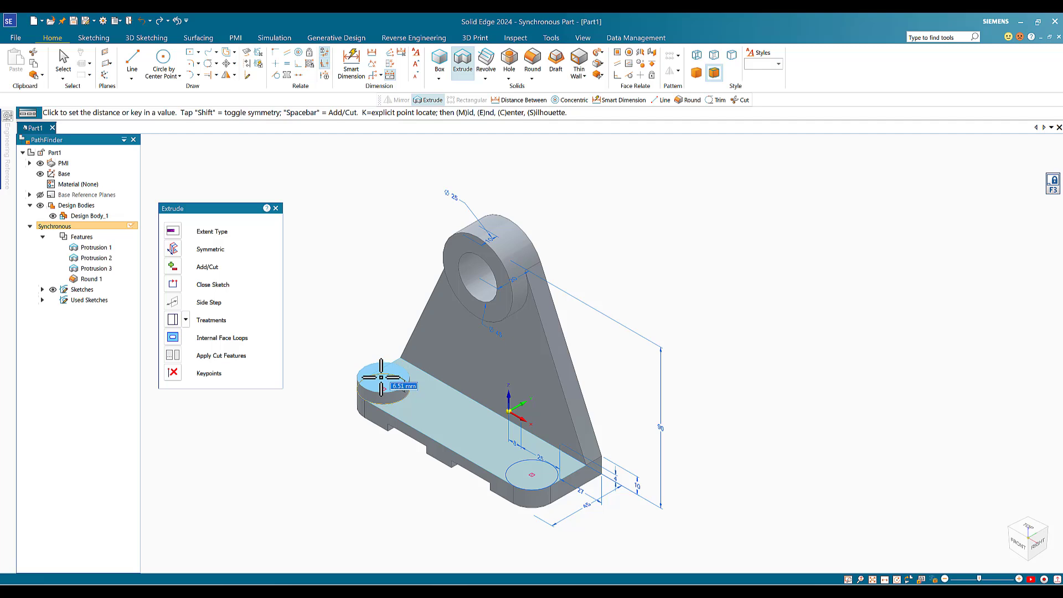
key("Return")
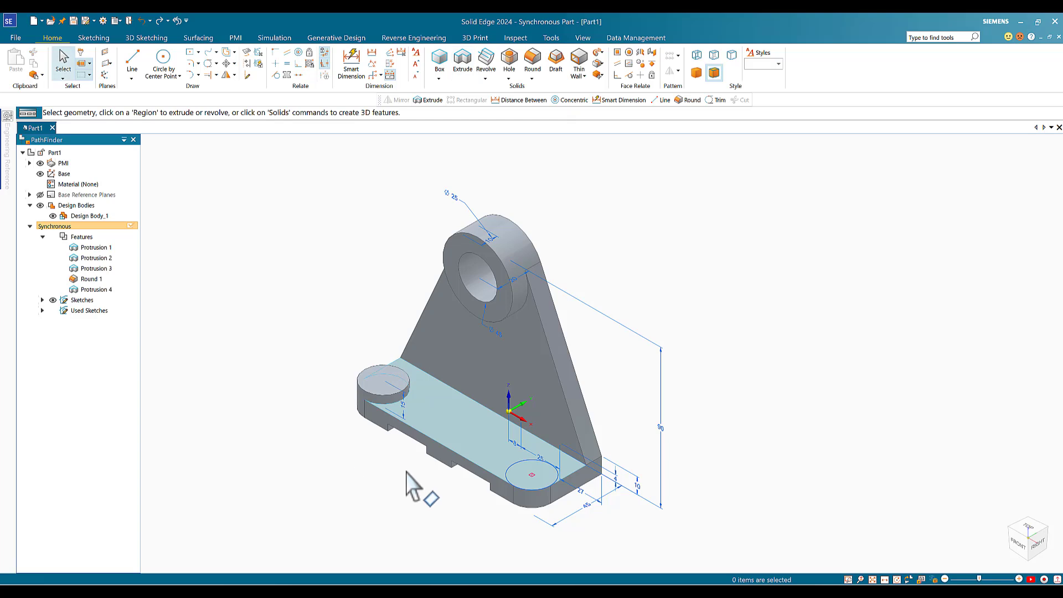
Extrude the circle at the base's right front corner 5 mm upward to form the matching pad.
left_click(505, 478)
left_click(513, 475)
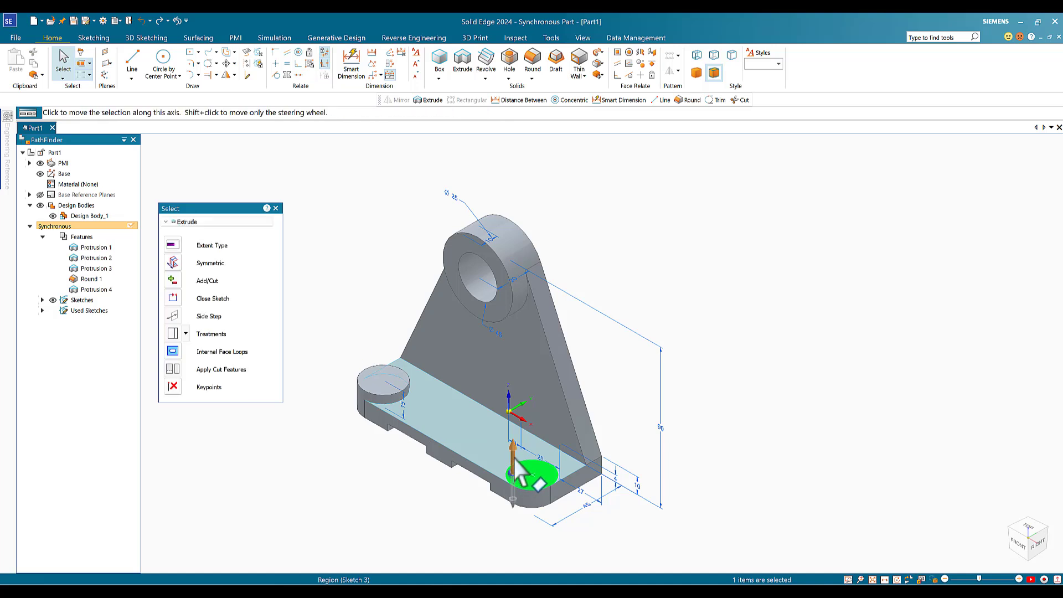
left_click(516, 463)
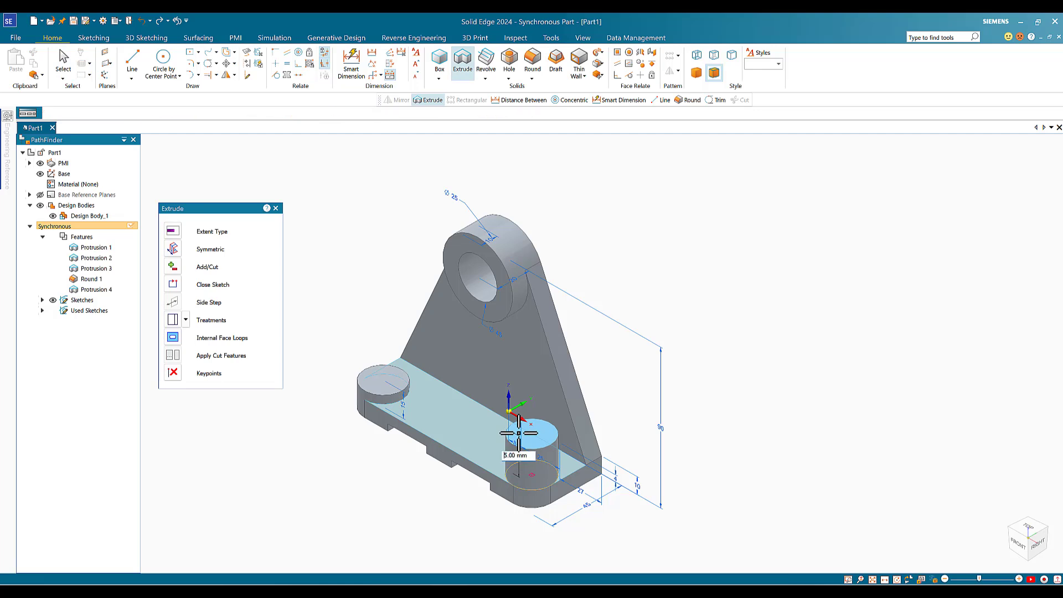
type("5")
key("Return")
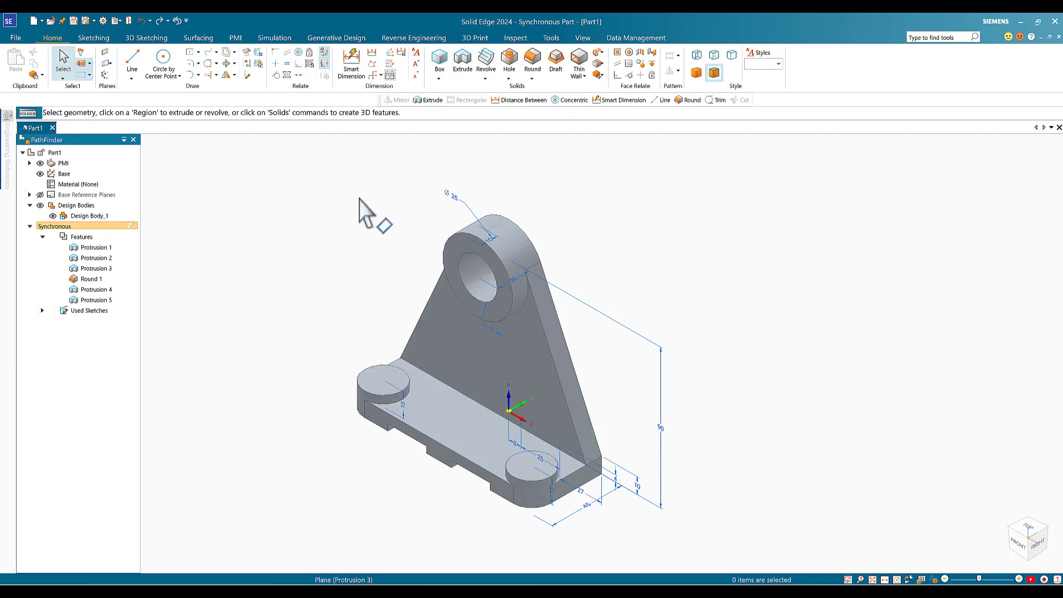
Draw a 12 mm diameter circle on the top face of the right front pad, concentric with the pad.
left_click(164, 79)
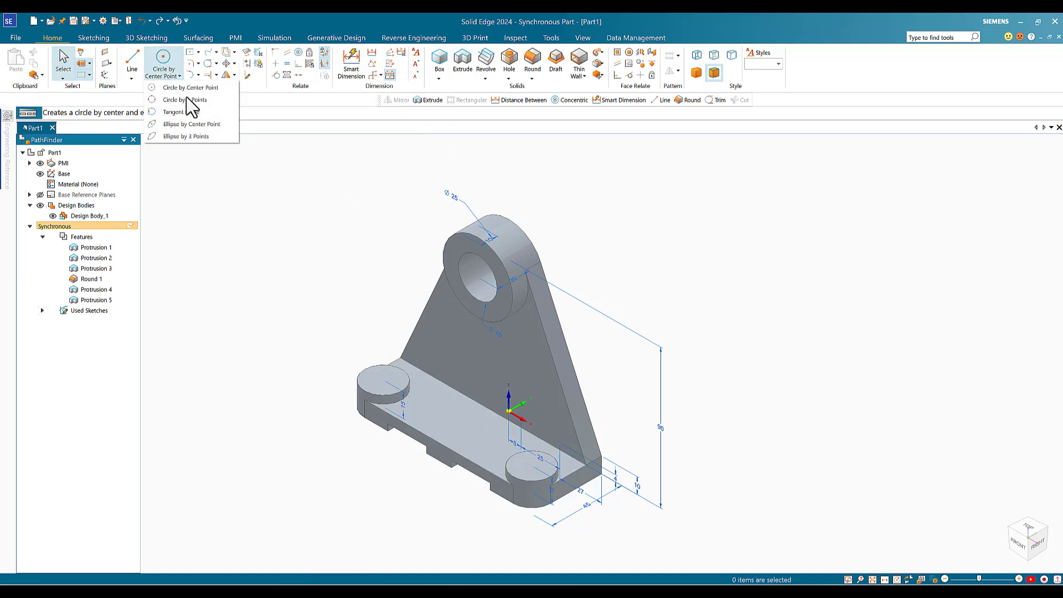
left_click(185, 88)
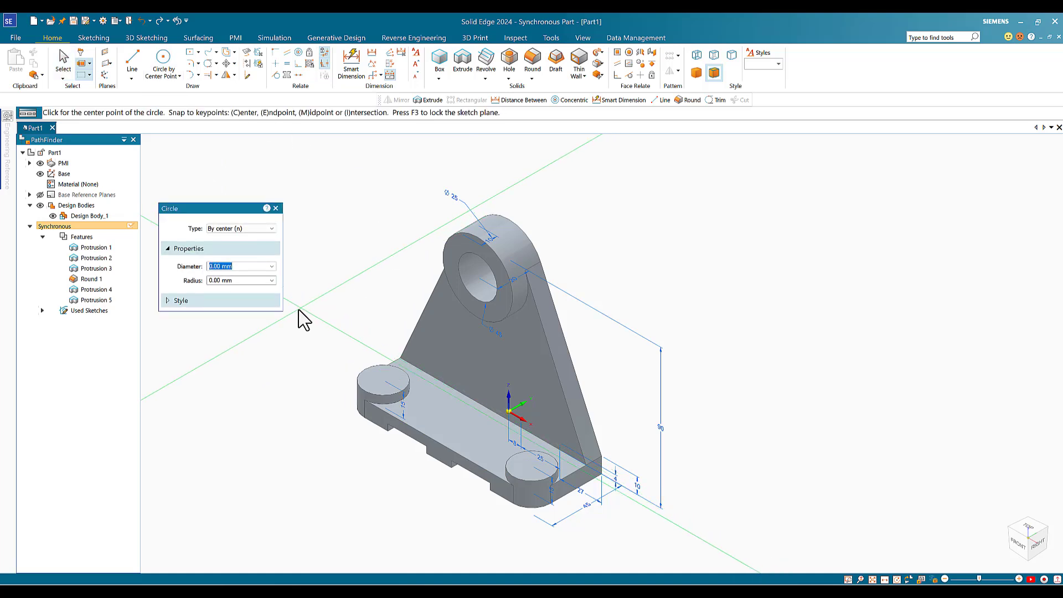
type("12")
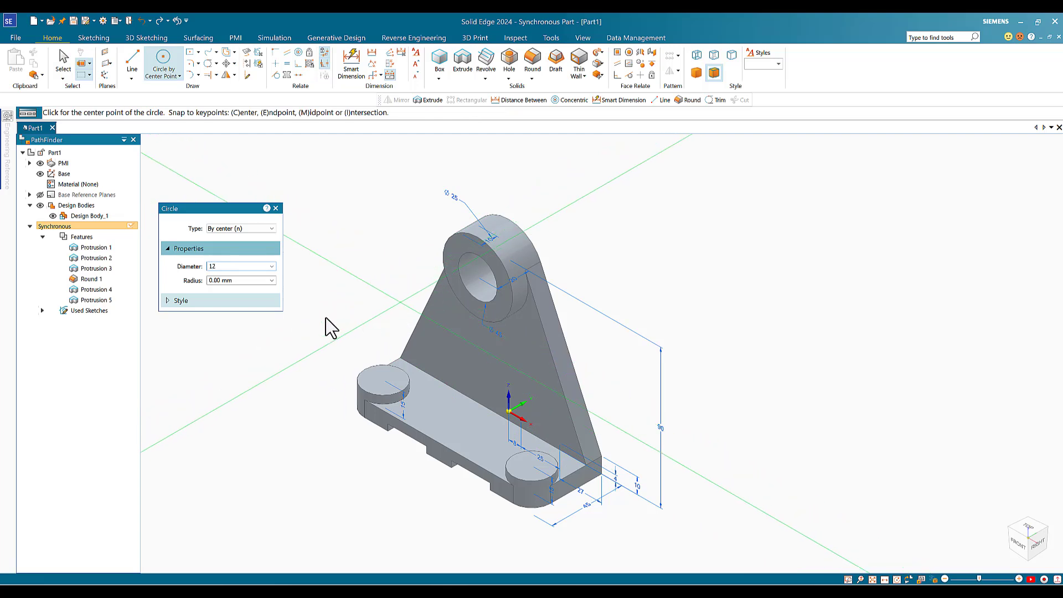
key("Return")
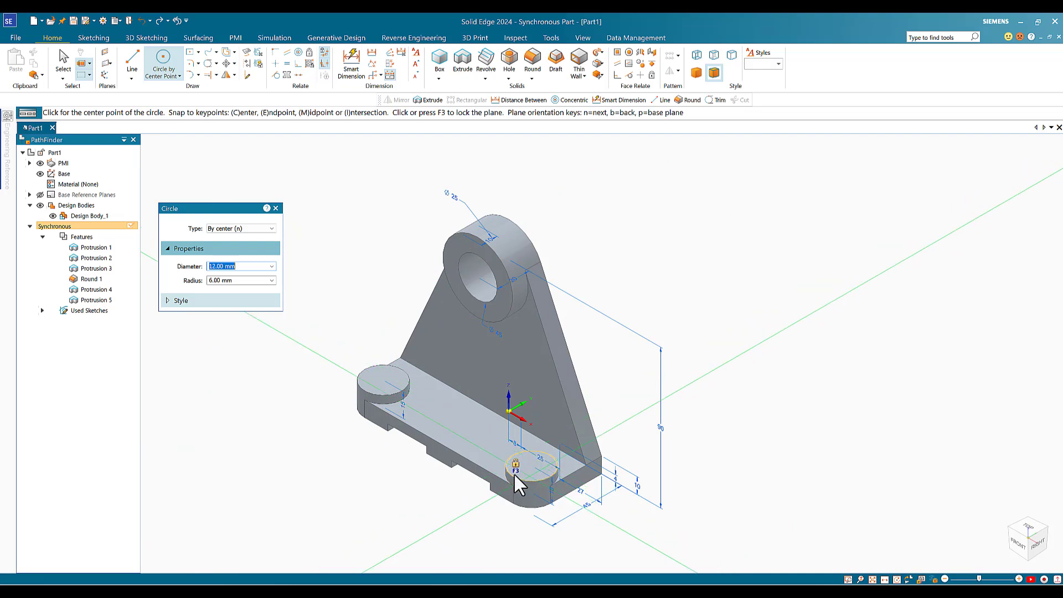
left_click(514, 463)
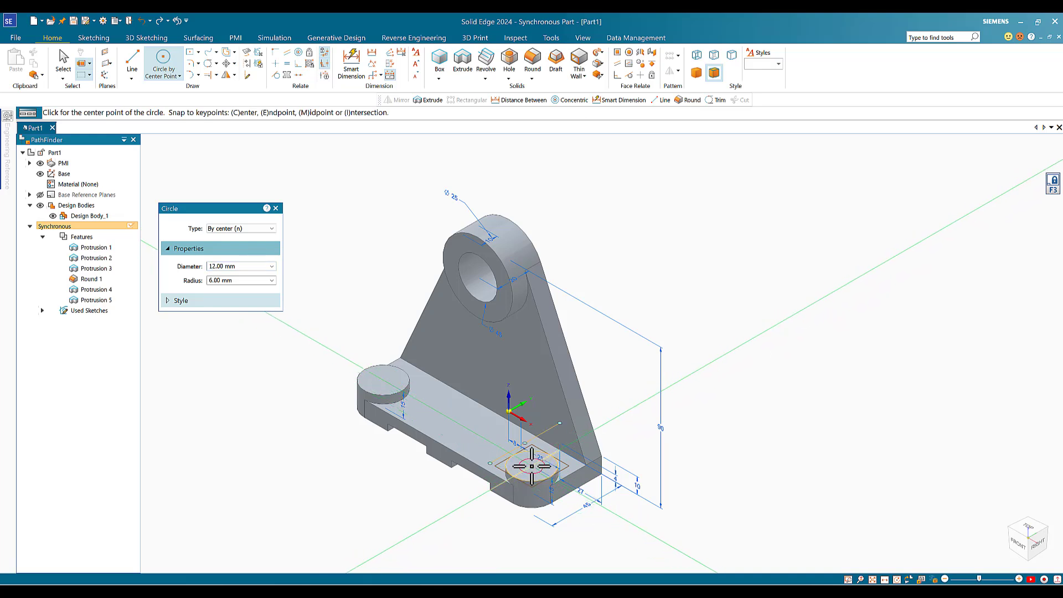
left_click(531, 466)
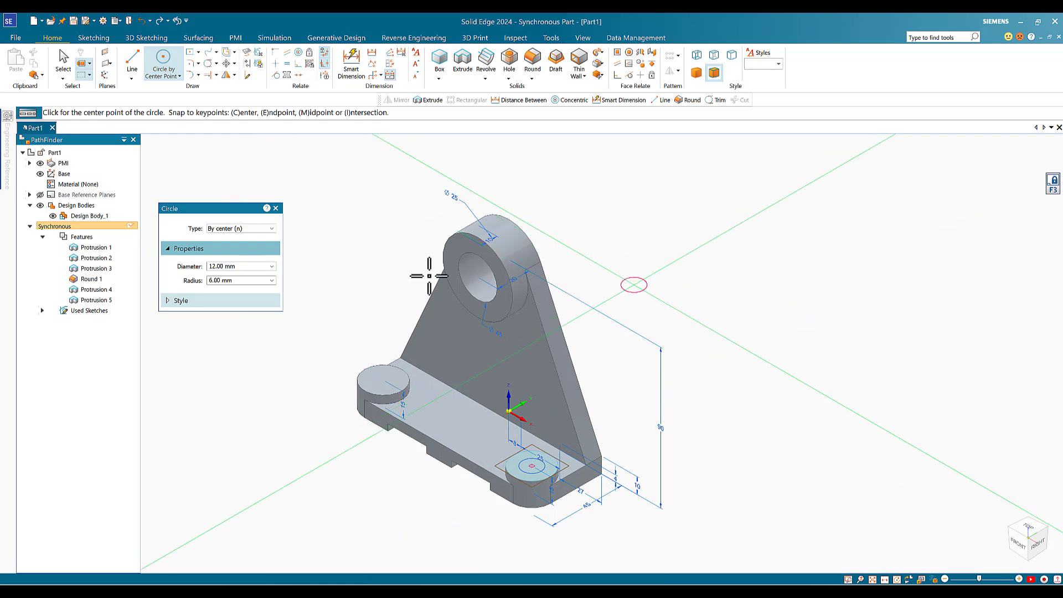
key("Escape")
Extrude the 12 mm circle about 36 mm downward as a cut through the right front pad and base.
left_click(533, 475)
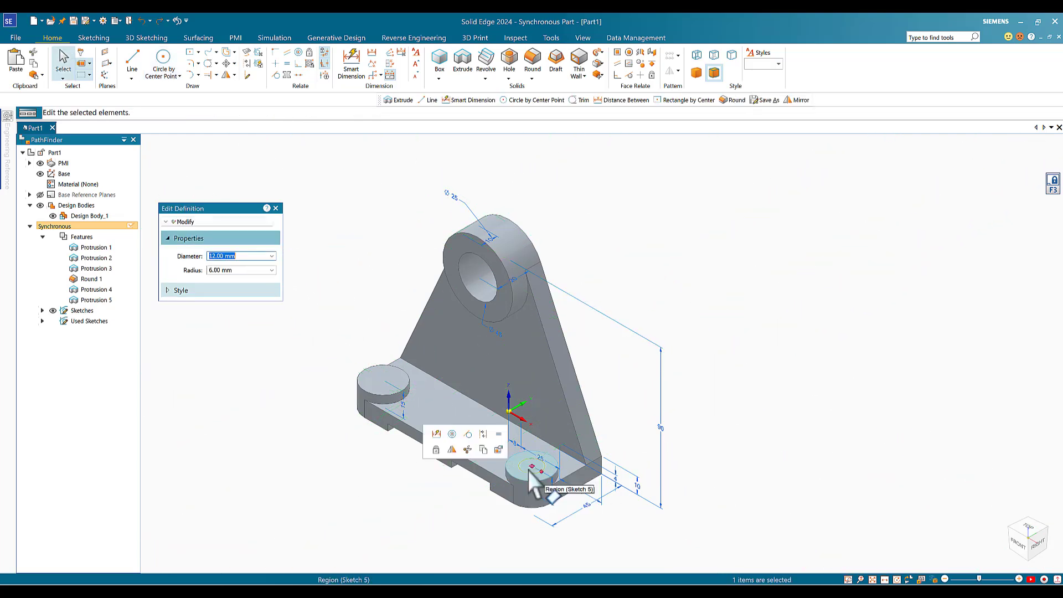
left_click(528, 467)
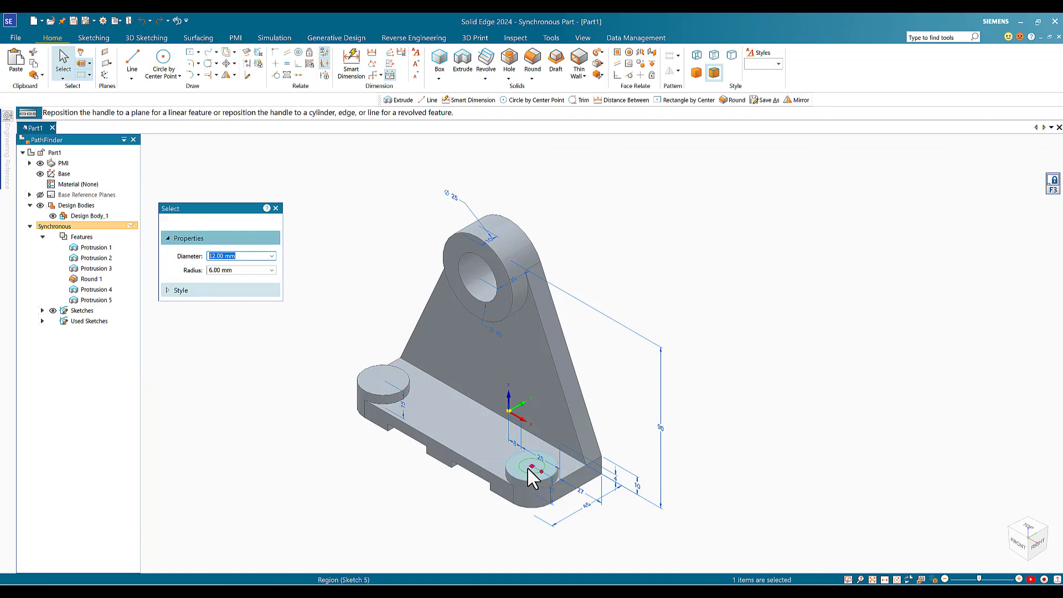
left_click(527, 467)
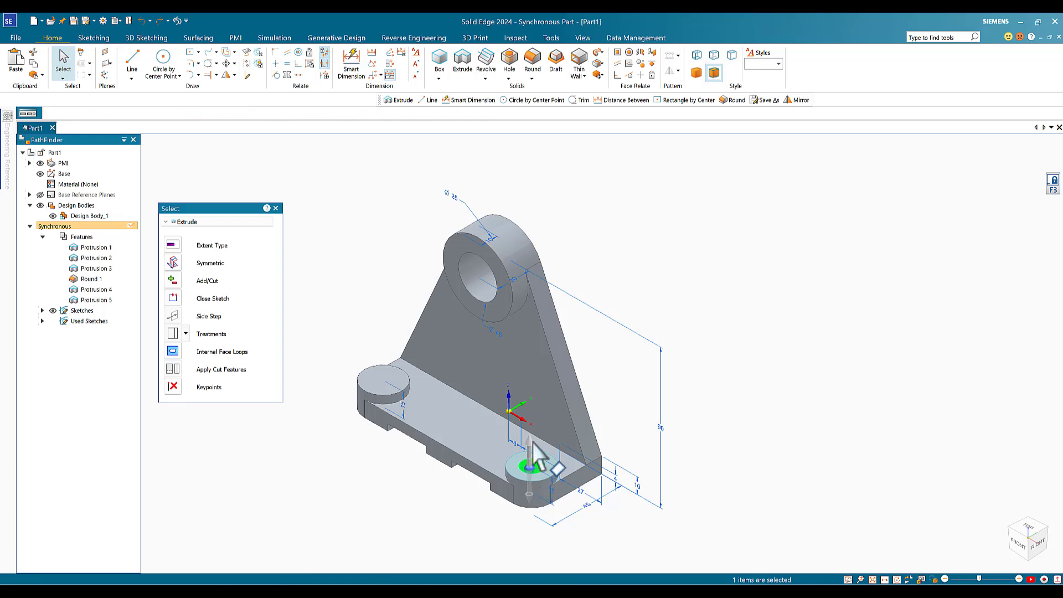
left_click(529, 492)
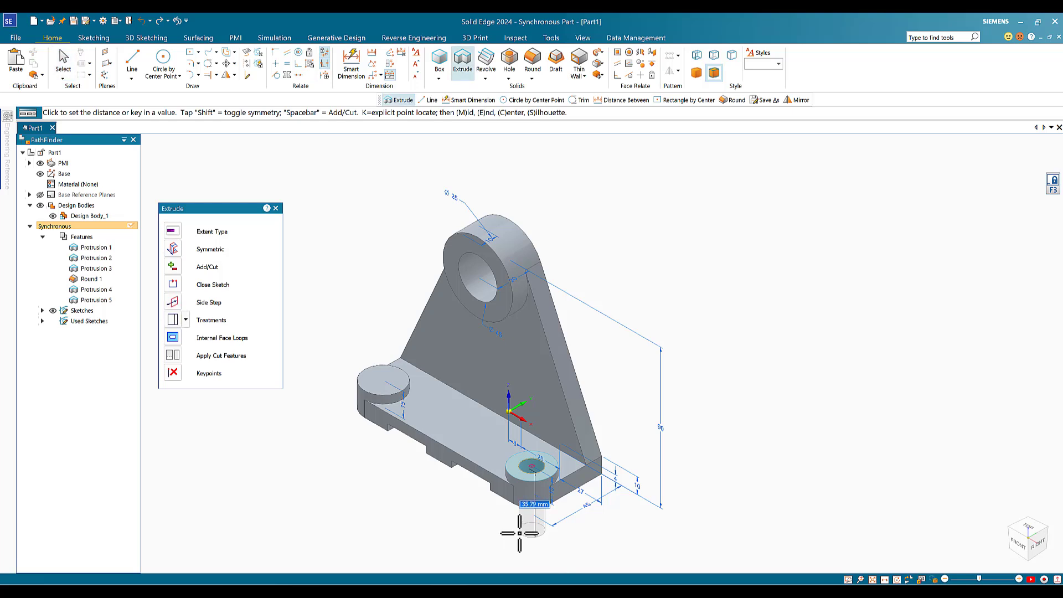
left_click(519, 533)
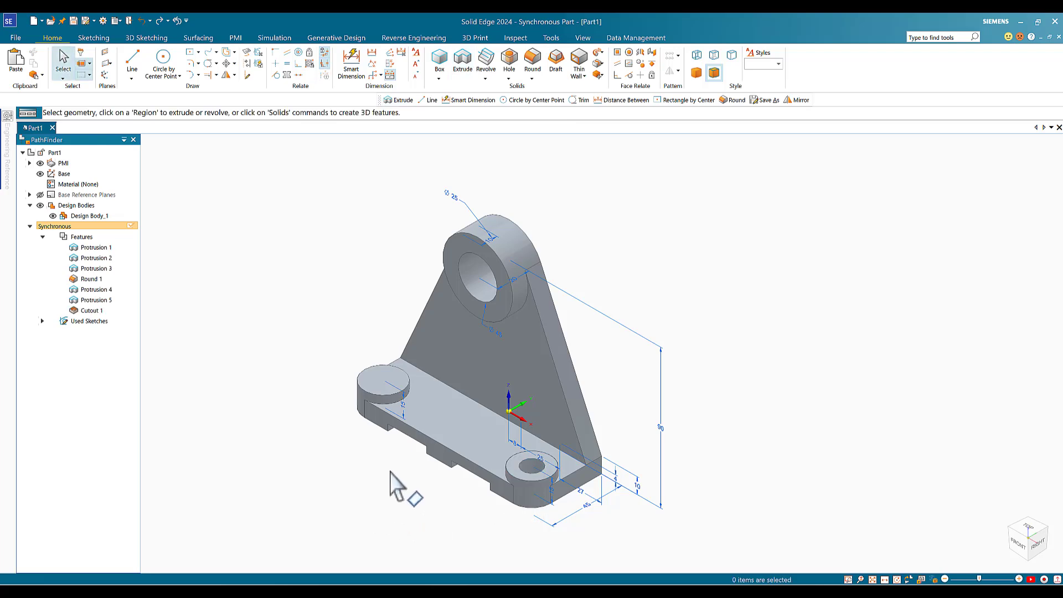
Mirror the right front pad's hole cutout about the Right (yz) reference plane onto the opposite pad.
middle_click_drag(813, 430, 807, 394)
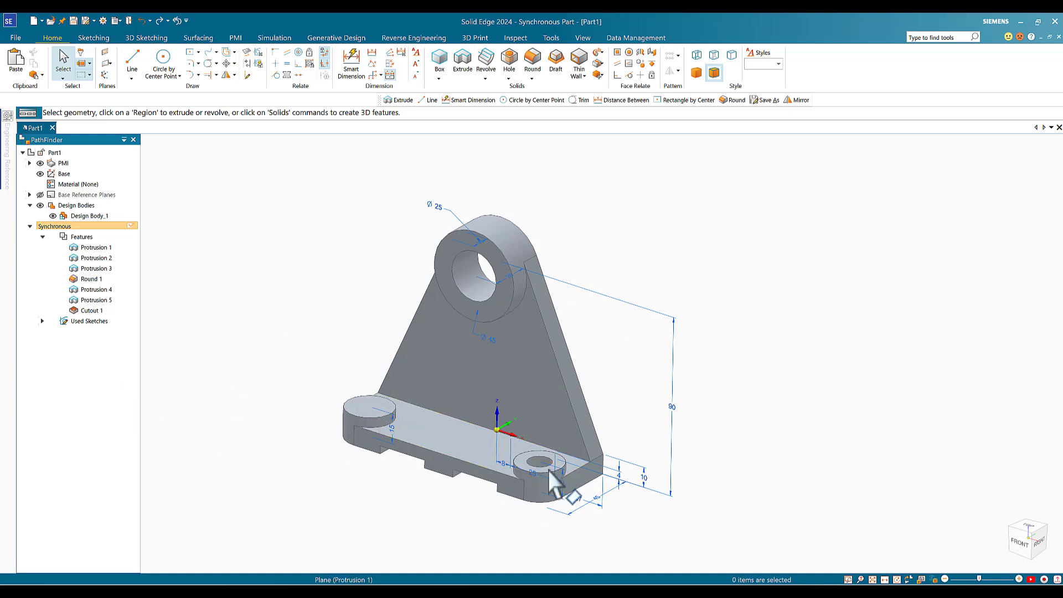
left_click(89, 310)
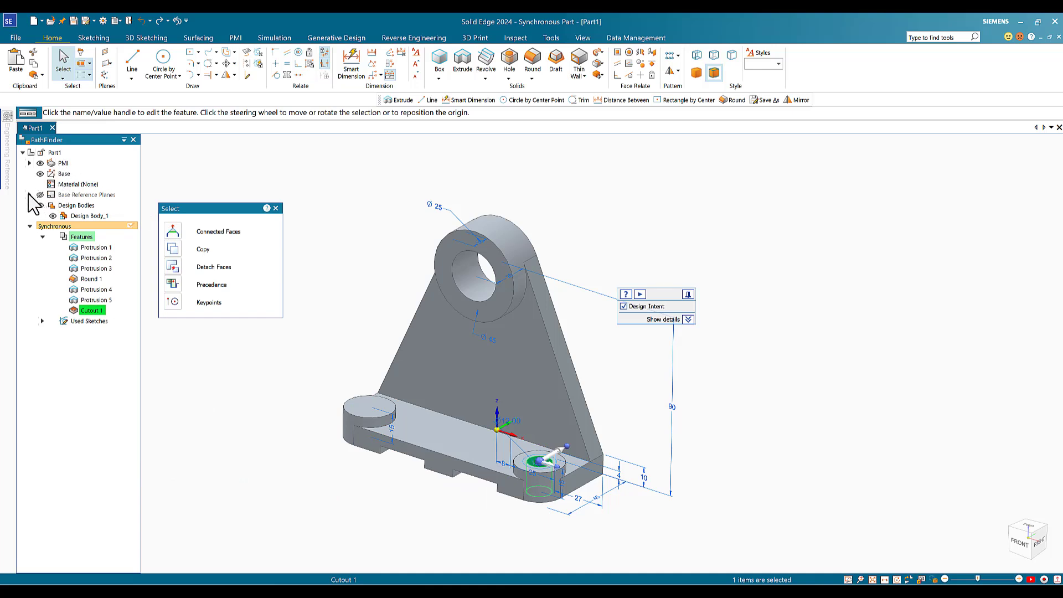
left_click(29, 195)
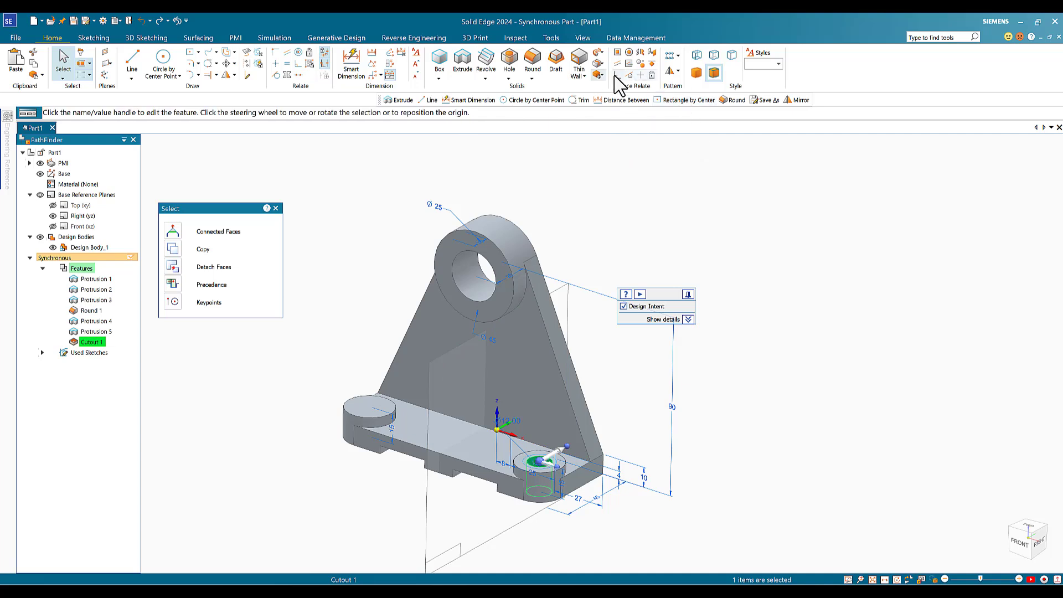
left_click(540, 461)
left_click(94, 342)
left_click(678, 71)
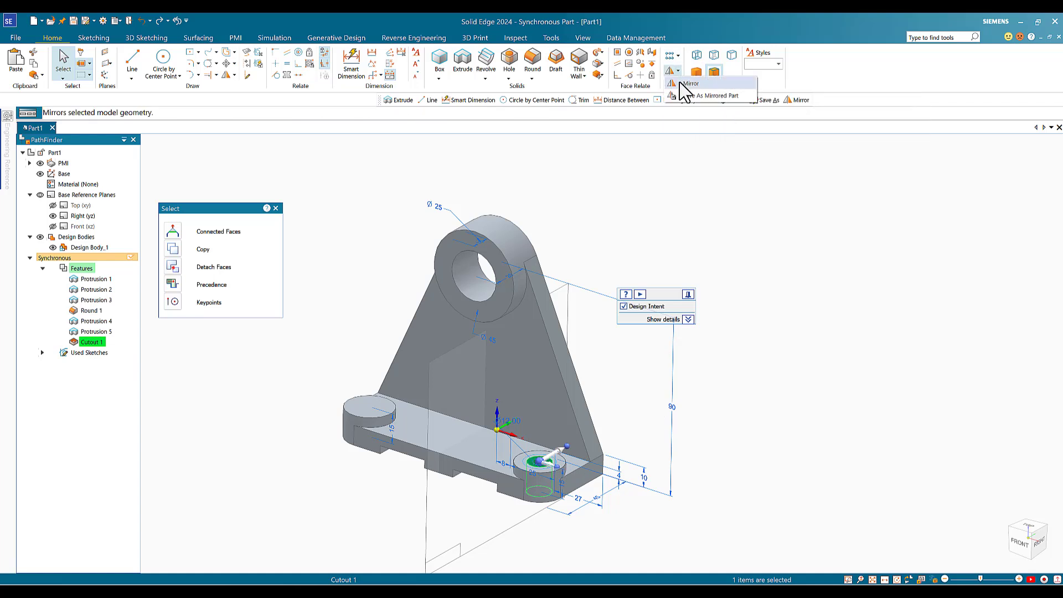
left_click(672, 84)
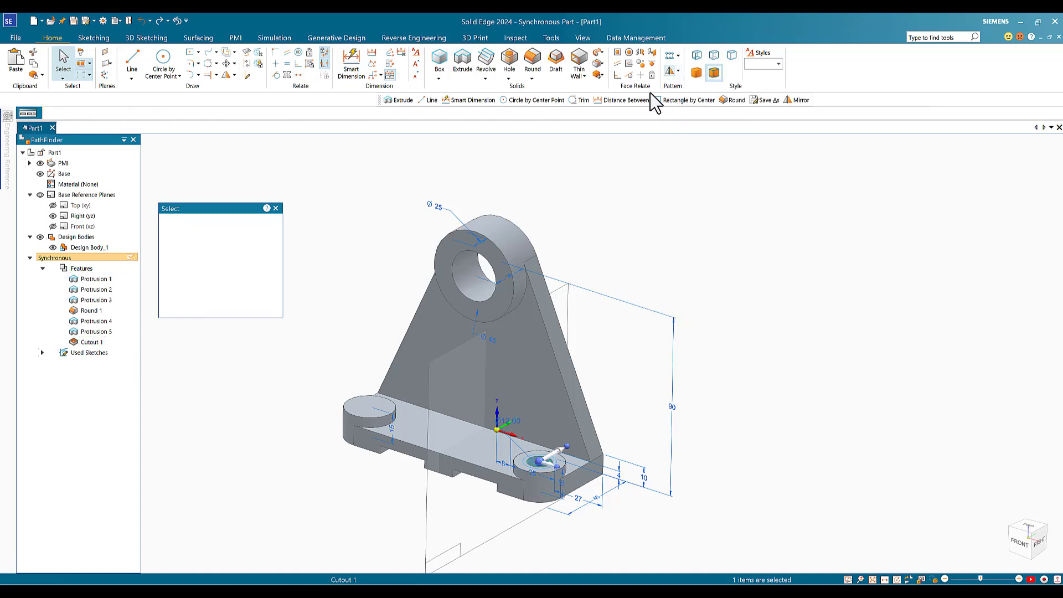
left_click(446, 352)
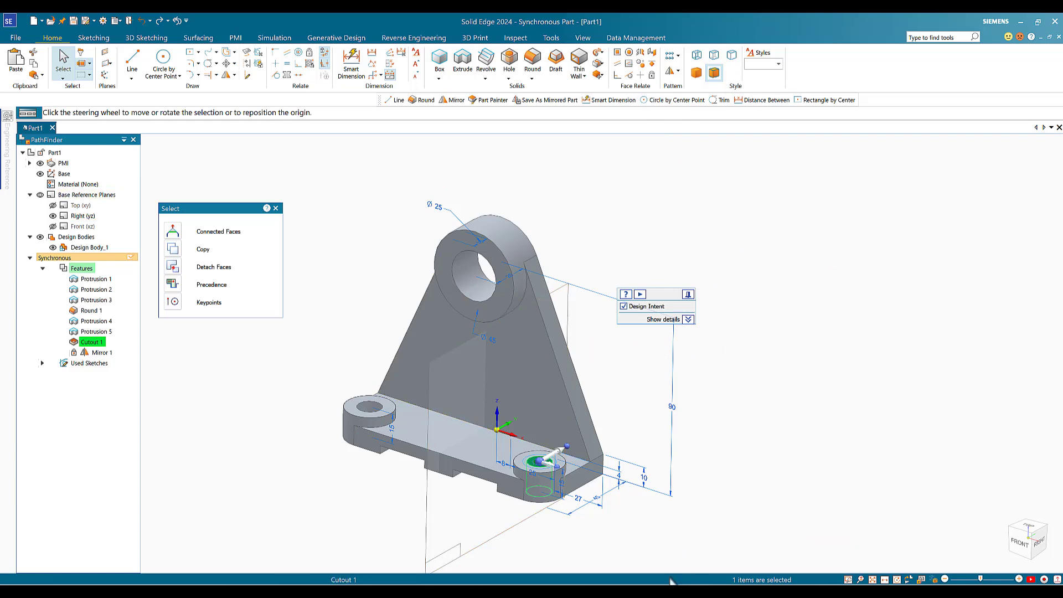
Sketch a slanted line on the Right (yz) plane from the base's front top corner to the upright's front face, about 32 mm above the base.
key("alt+Tab")
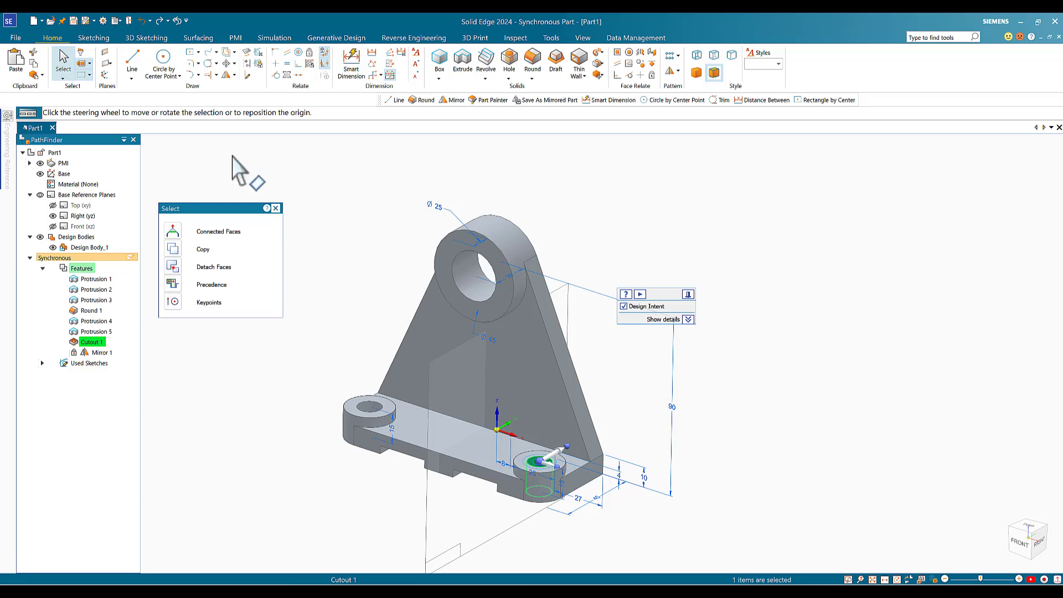
left_click(133, 64)
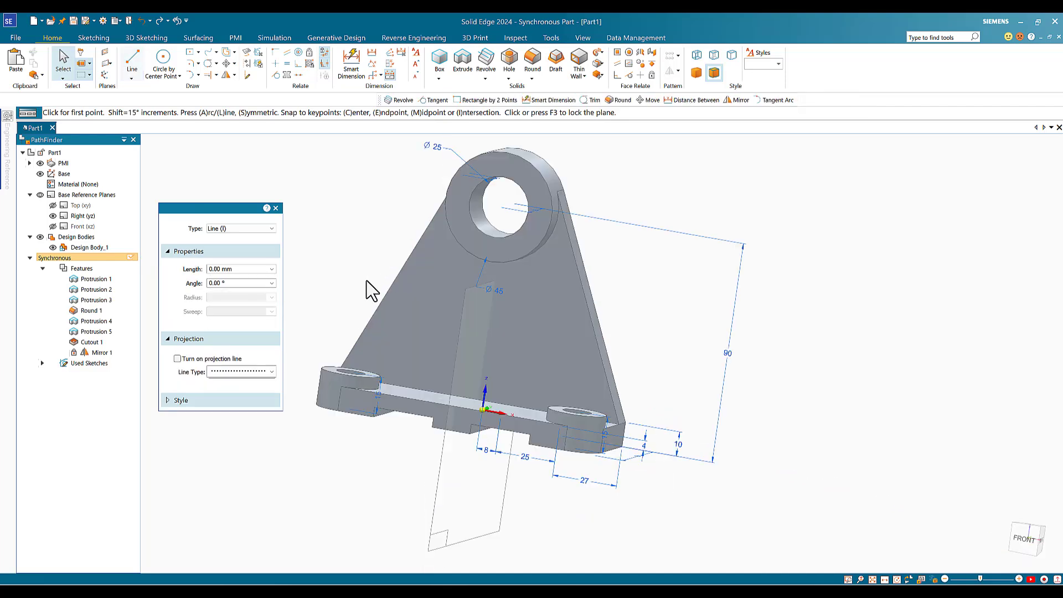
left_click(431, 531)
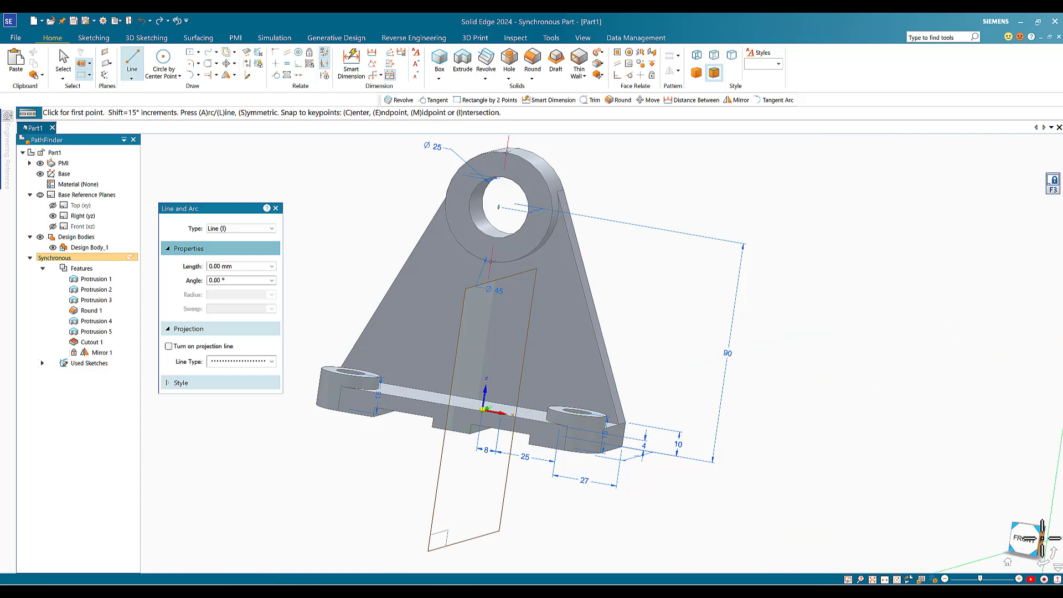
left_click(1041, 541)
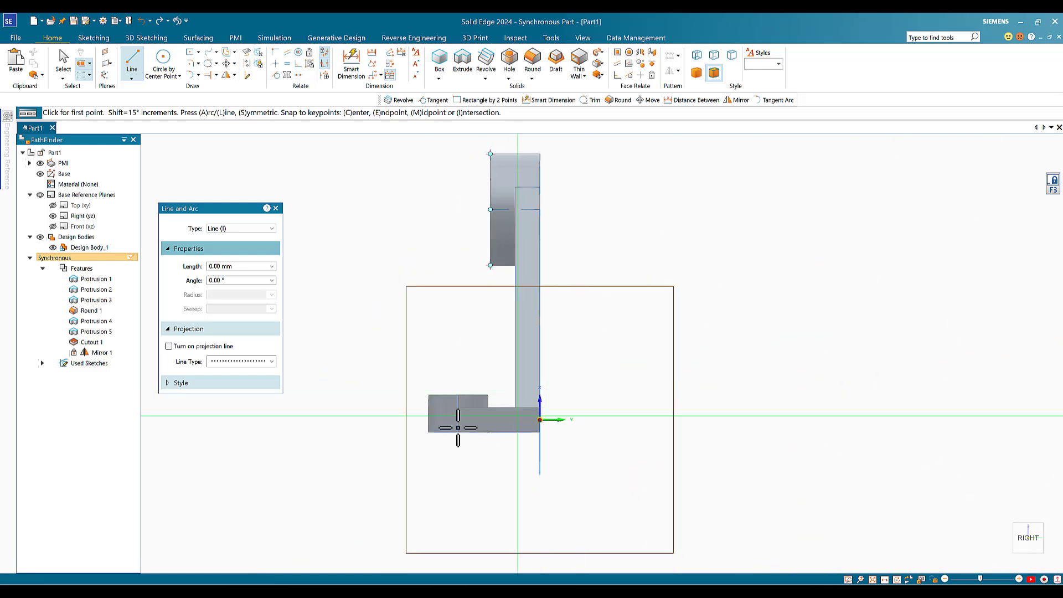
left_click(429, 407)
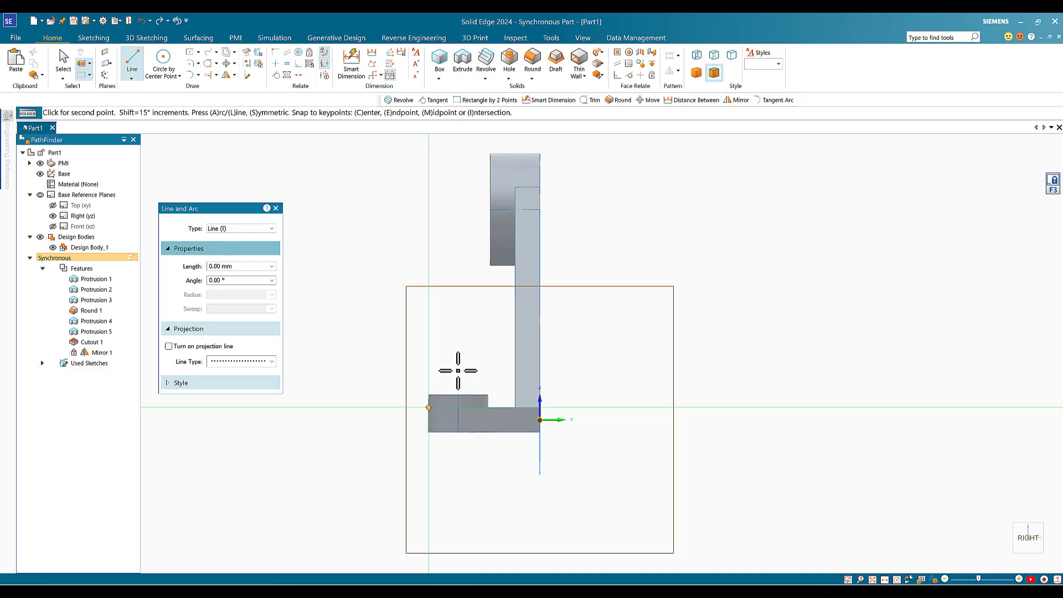
left_click(515, 329)
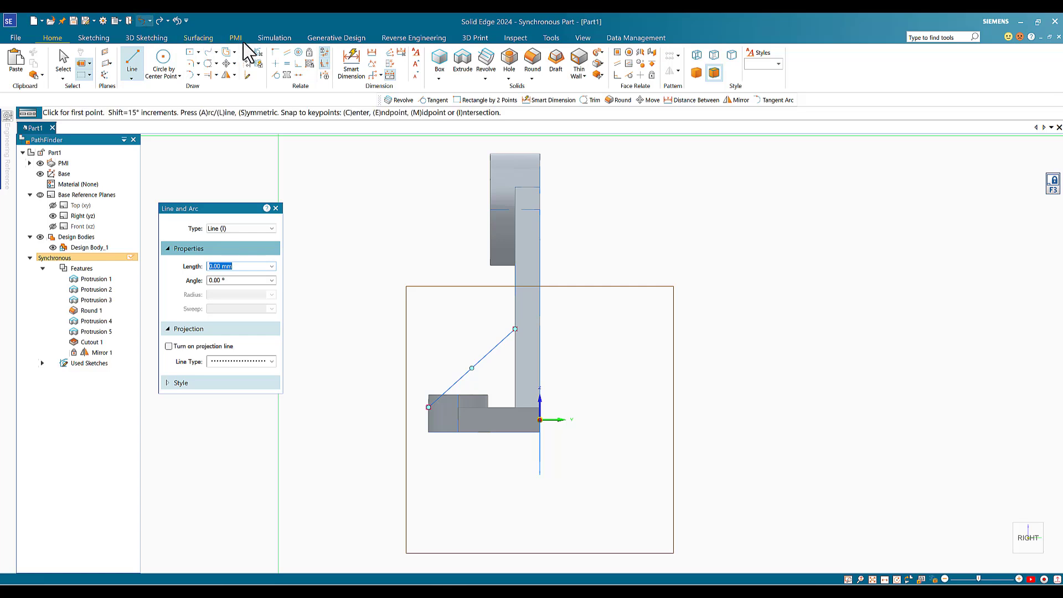
Dimension the vertical distance from the base's top face to the slanted line's upper endpoint as 30 mm.
left_click(371, 53)
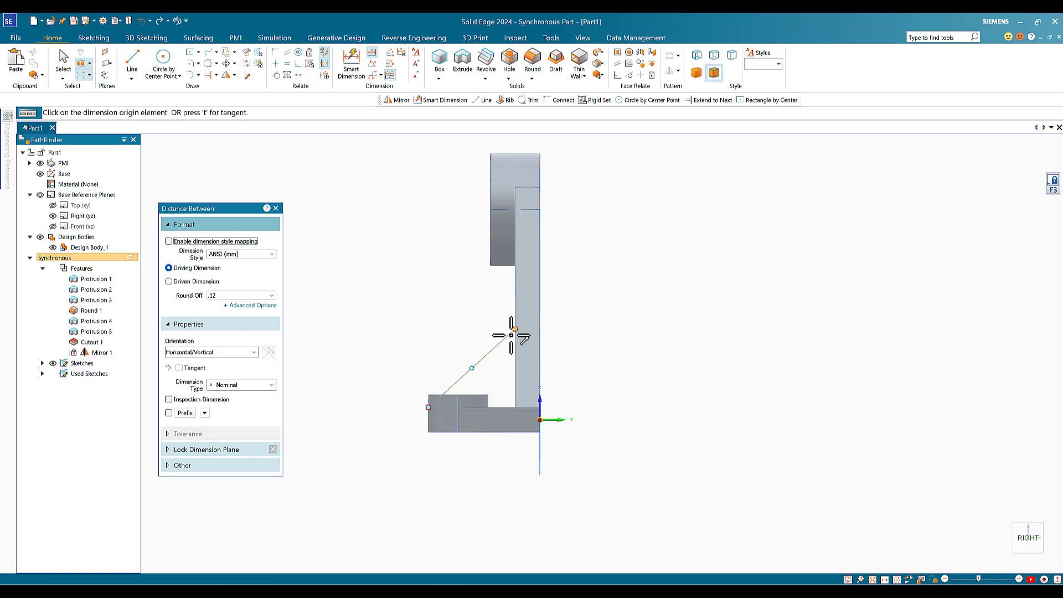
left_click(515, 329)
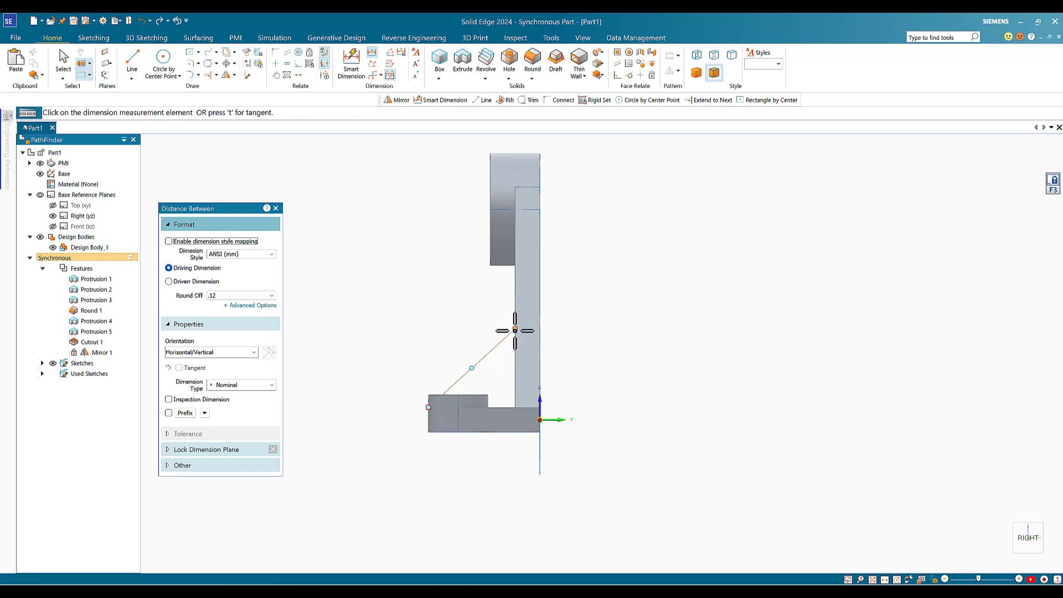
left_click(502, 408)
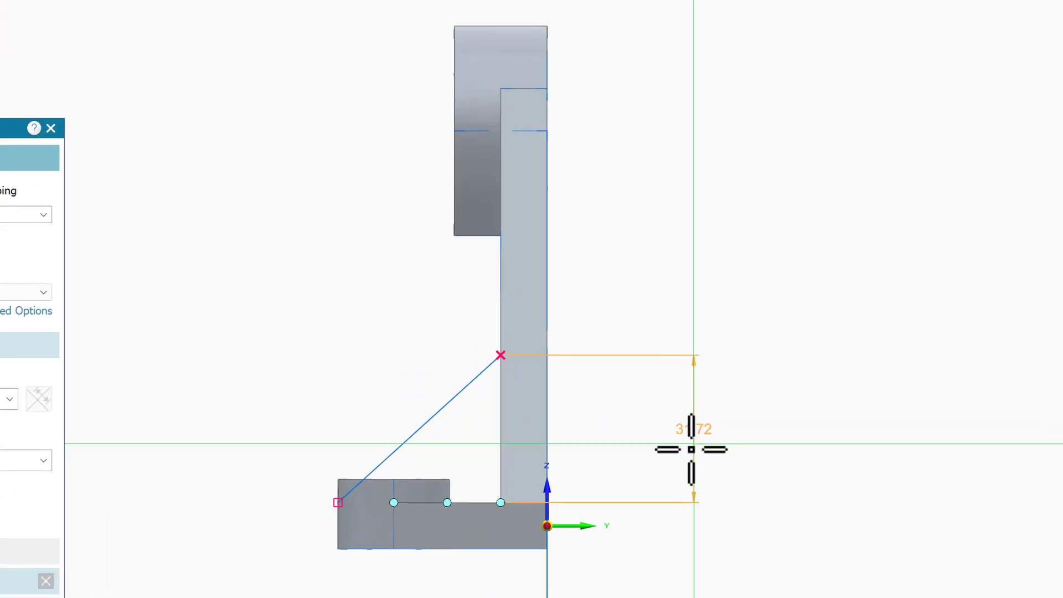
left_click(694, 447)
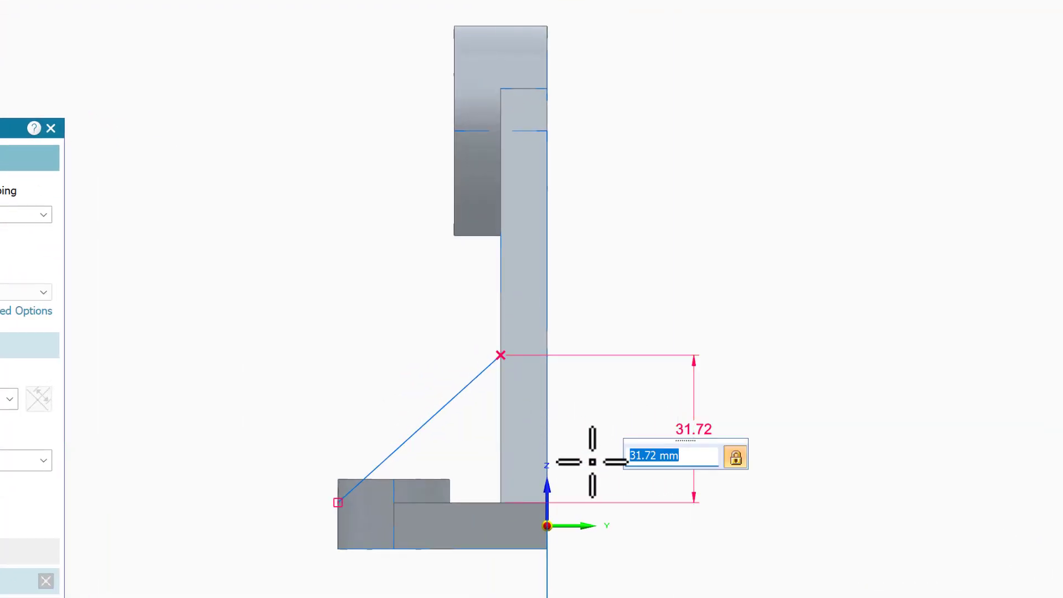
type("30")
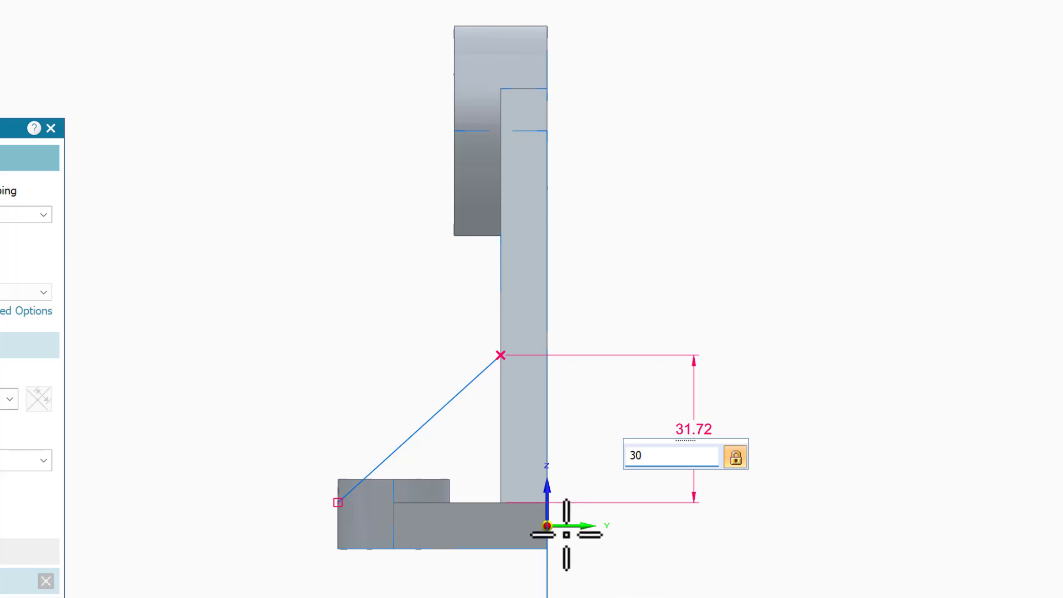
key("Return")
left_click(478, 552)
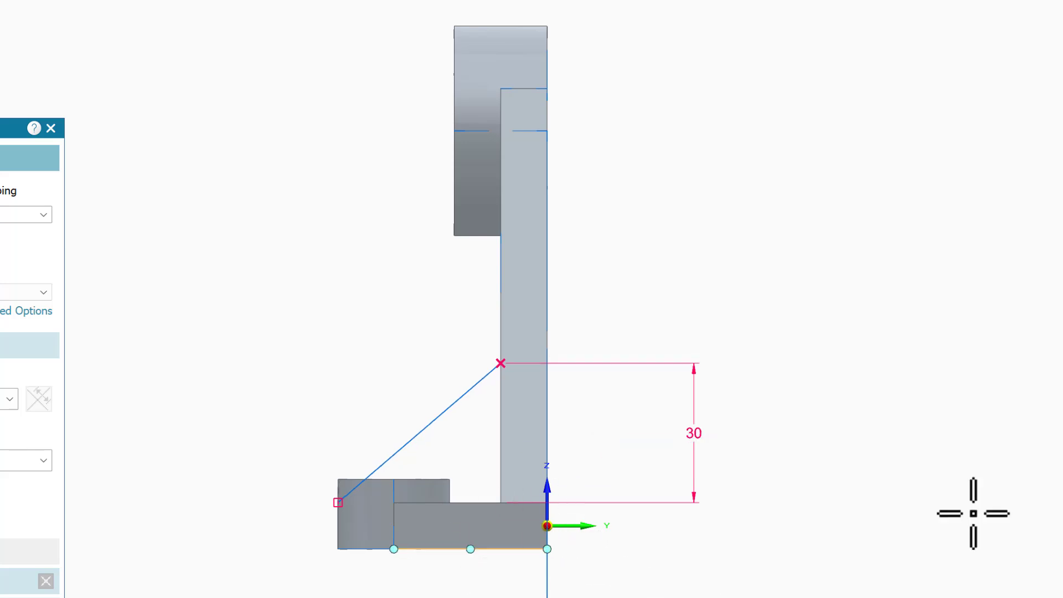
Create a centered 10 mm thick rib from the slanted line, joining the base to the upright.
middle_click_drag(1000, 542, 1062, 595)
middle_click_drag(880, 596, 859, 591)
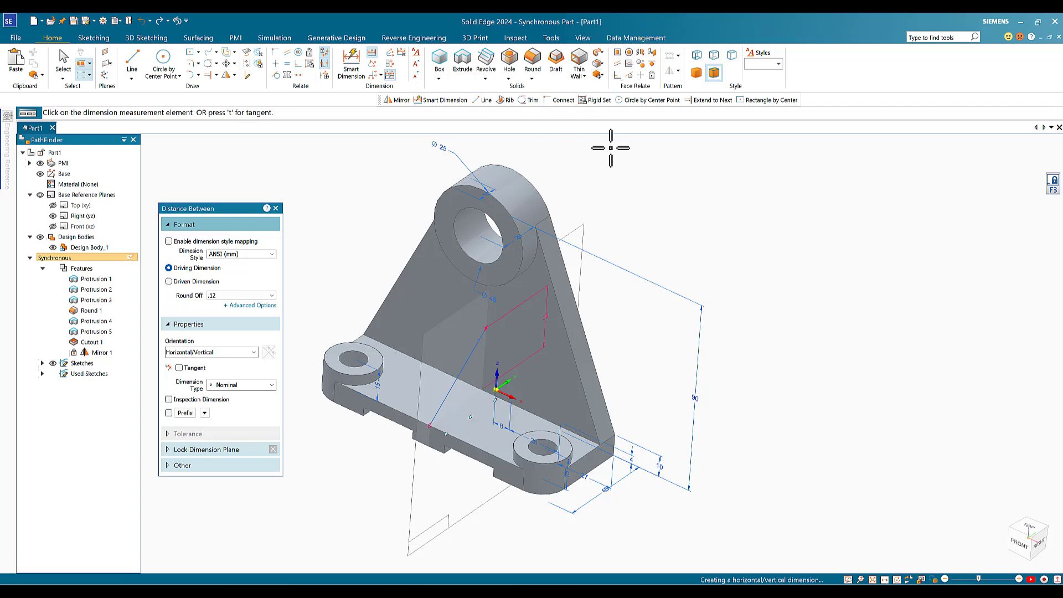
left_click(584, 76)
left_click(590, 103)
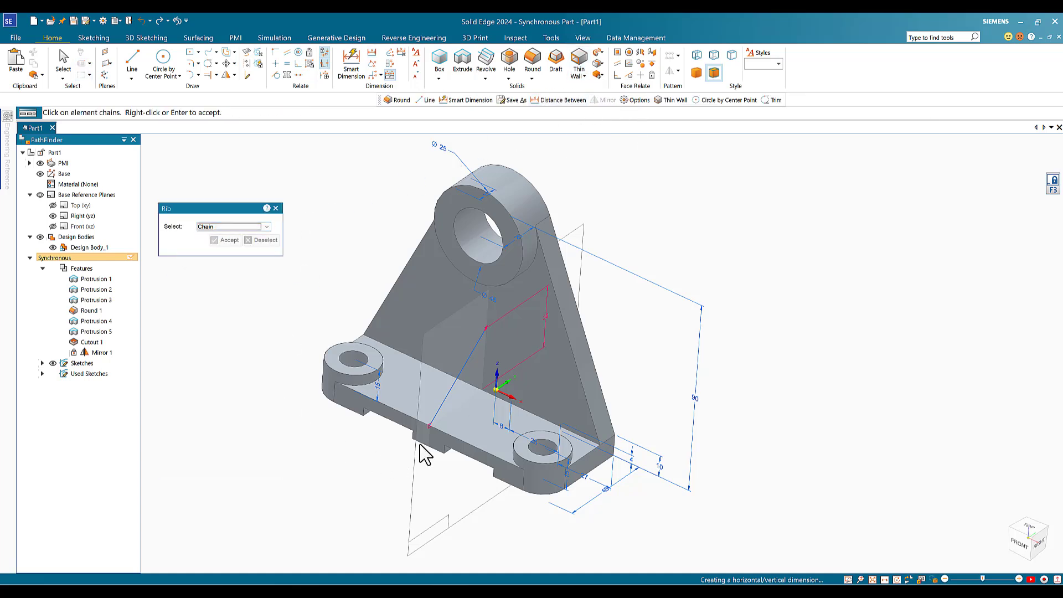
left_click(451, 387)
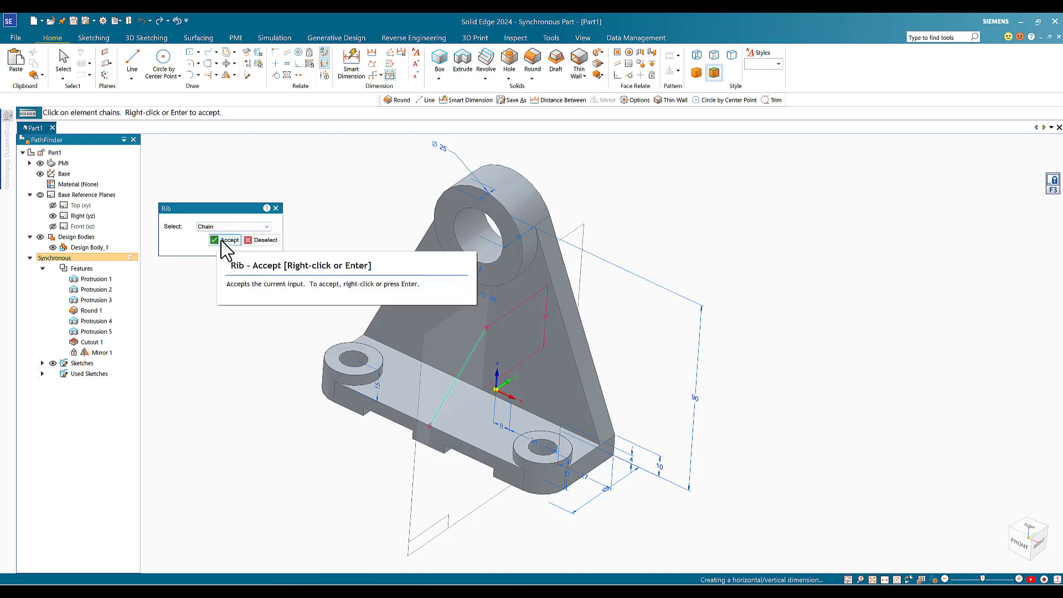
left_click(222, 240)
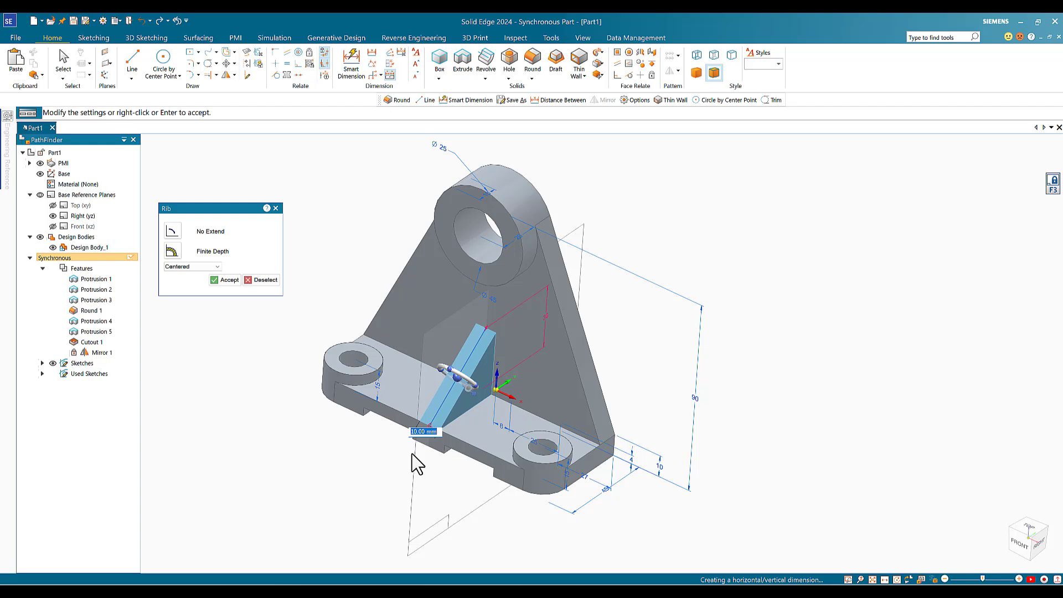
left_click(227, 280)
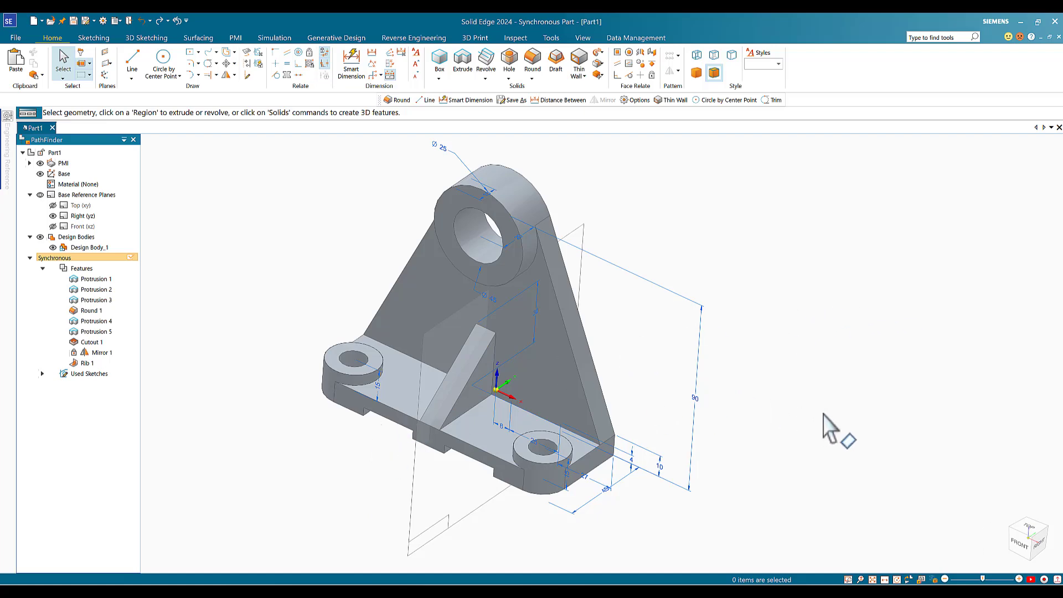
middle_click_drag(825, 423, 428, 565)
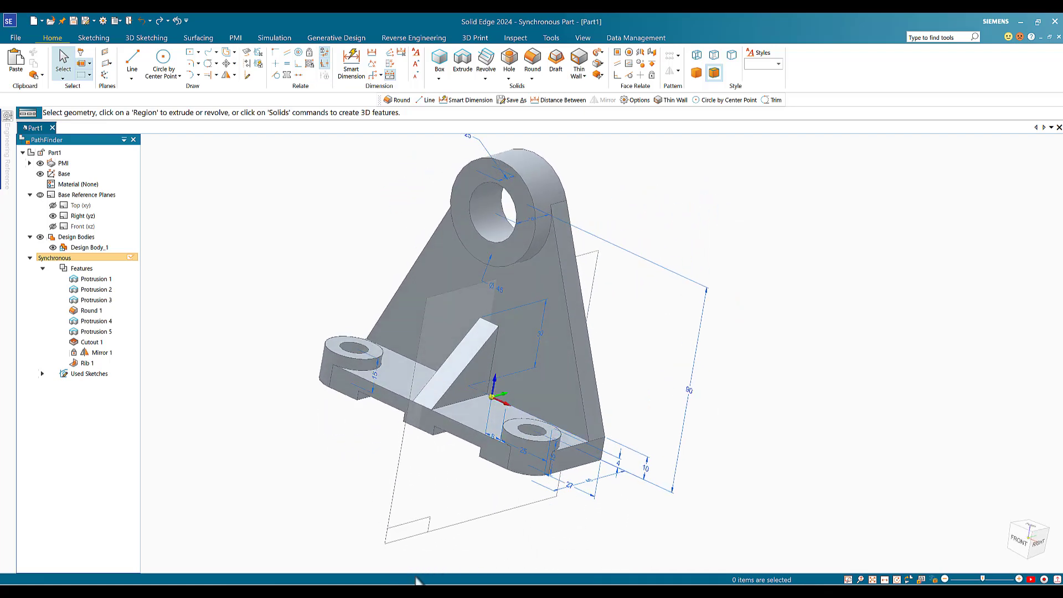